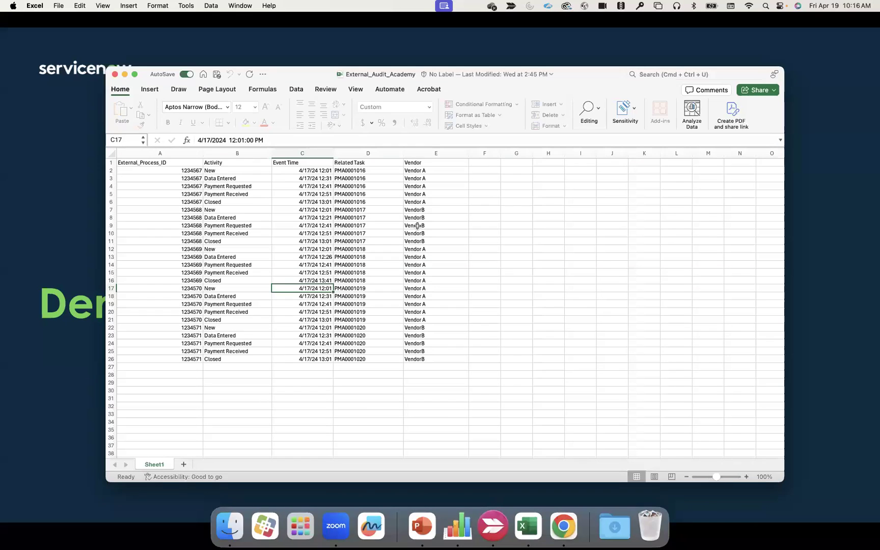
- Minimize the External_Audit_Academy workbook, switch to Chrome and open the Process Mining Workspace's external data integration page
left_click(124, 75)
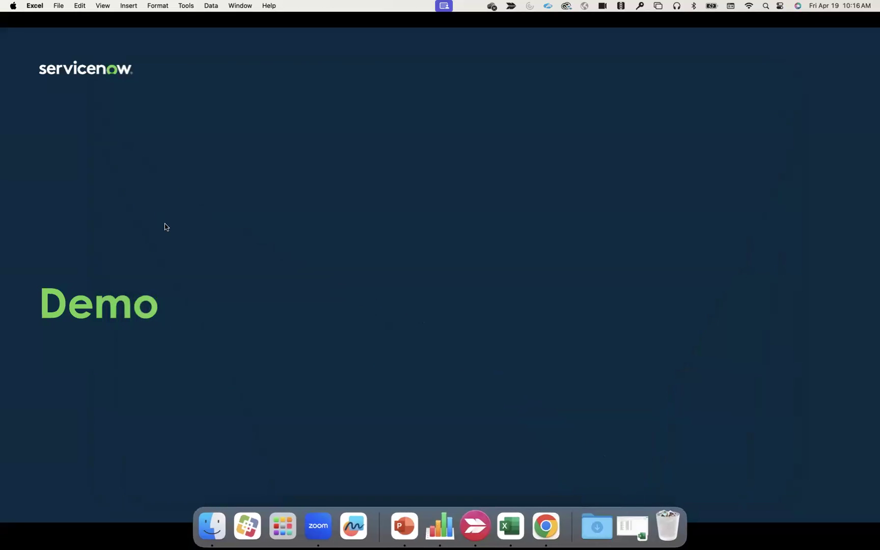
key("super+Tab")
key("super+Tab")
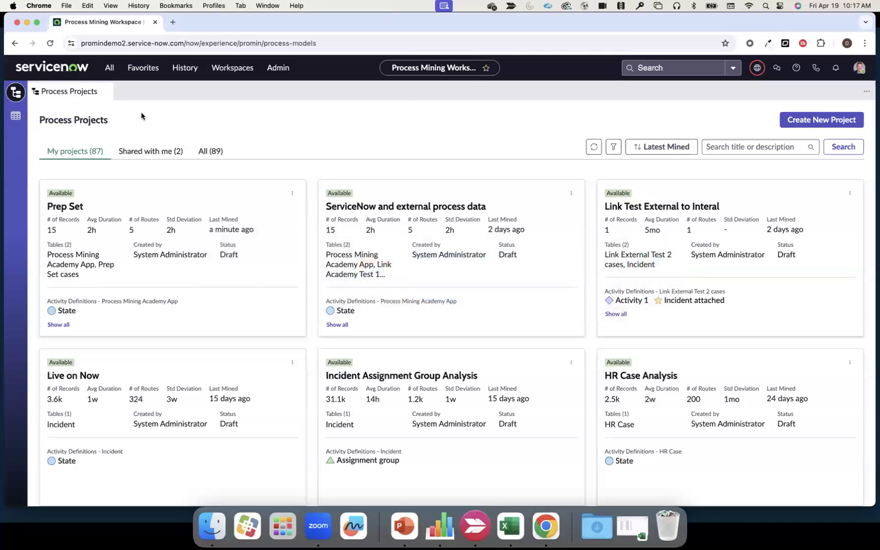
left_click(16, 121)
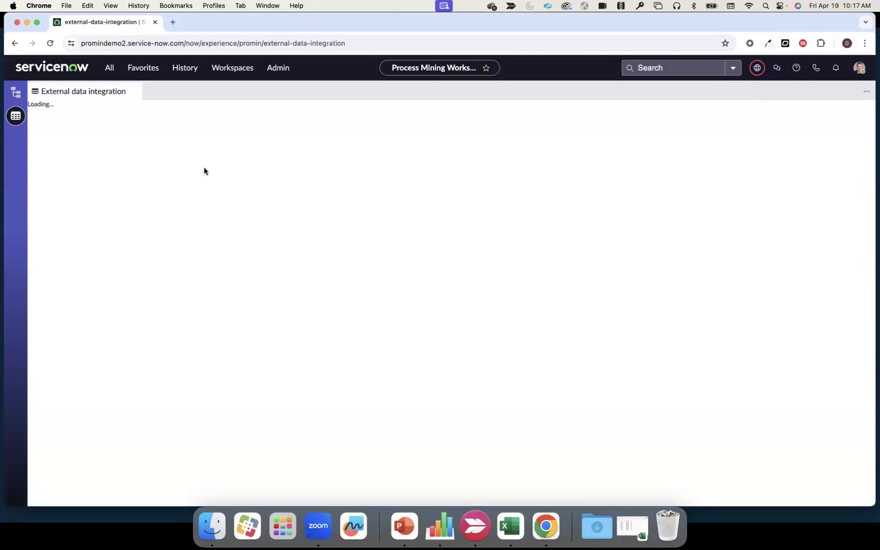
left_click(227, 68)
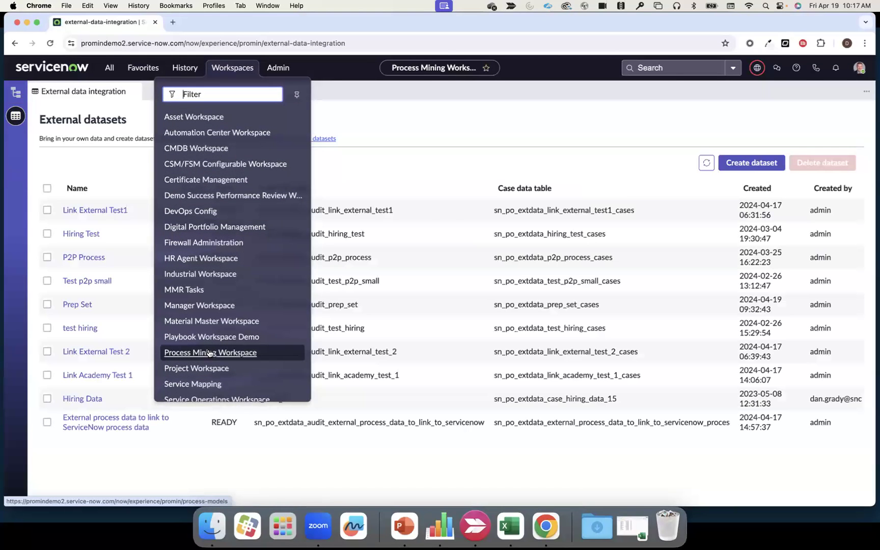
left_click(400, 96)
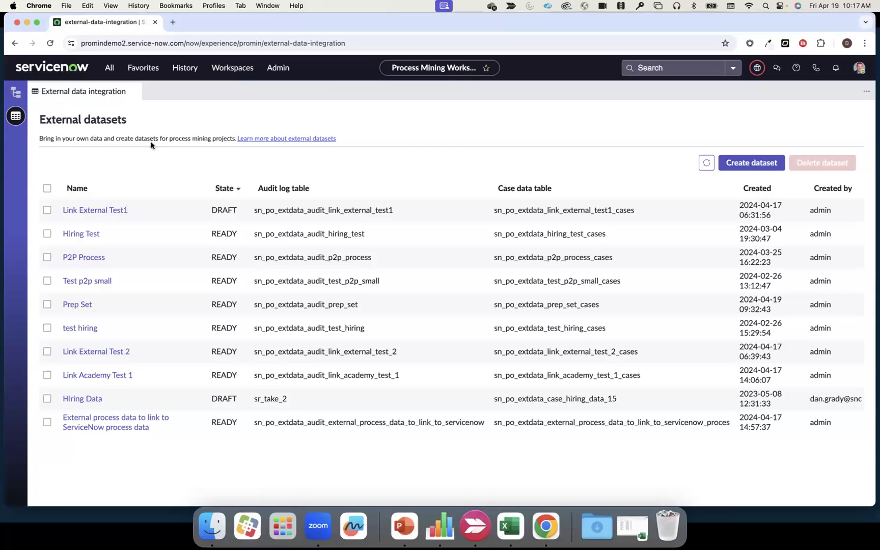
- Create an external dataset named "Academy External Data Set"
left_click(758, 162)
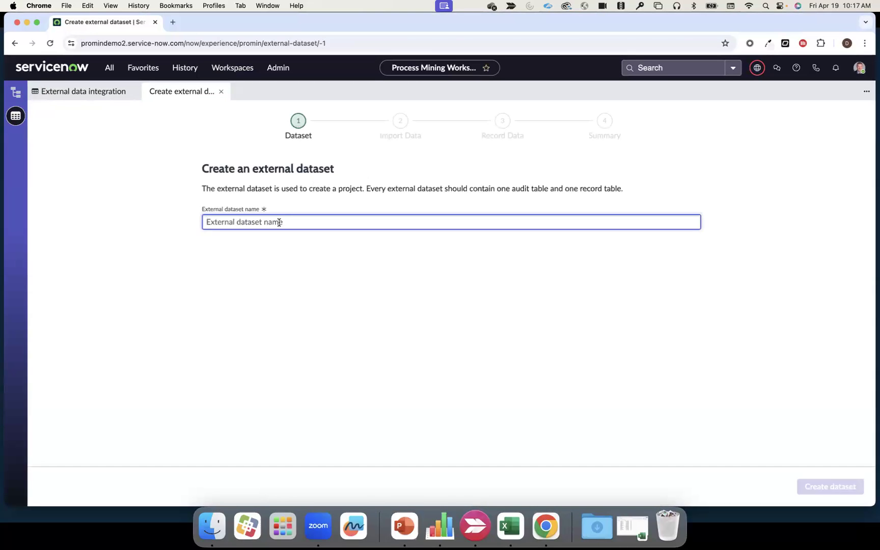
type("Academy External Data")
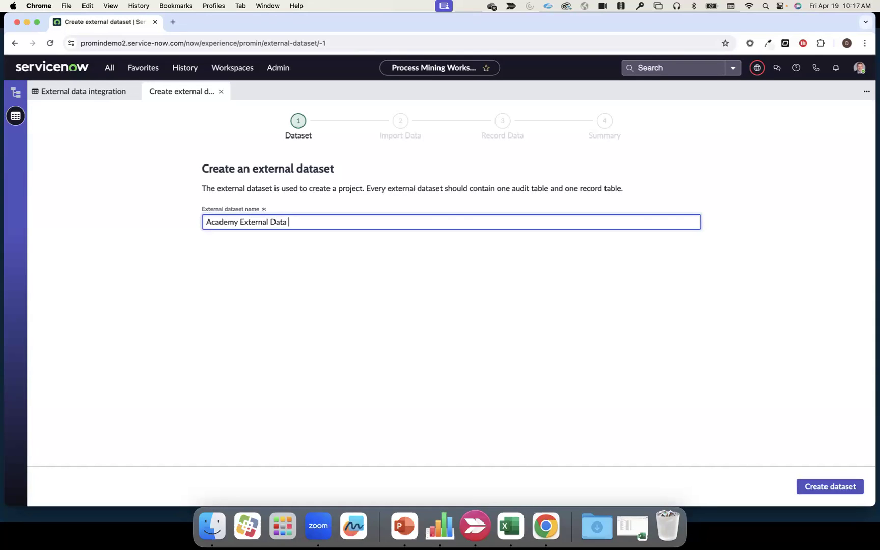
left_click(345, 261)
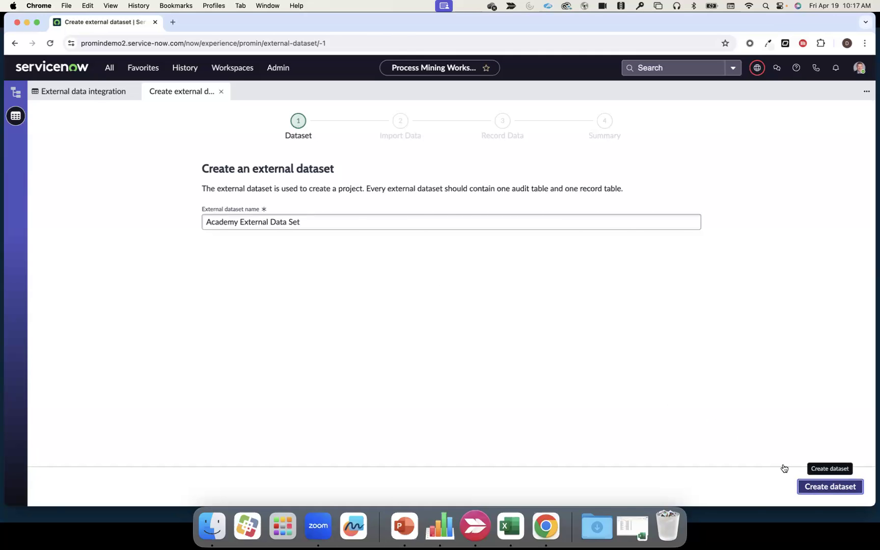
left_click(814, 487)
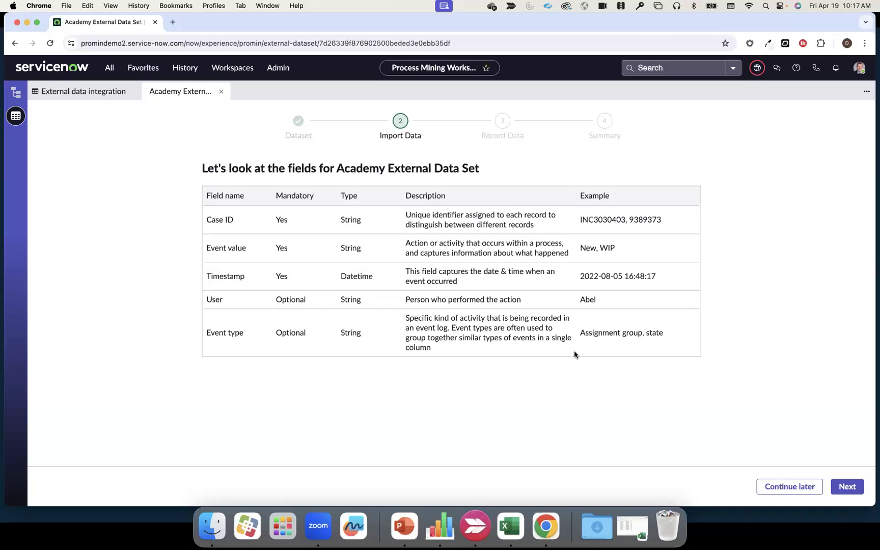
- Continue to the additional fields and add a custom String field named "Vendor"
left_click(846, 483)
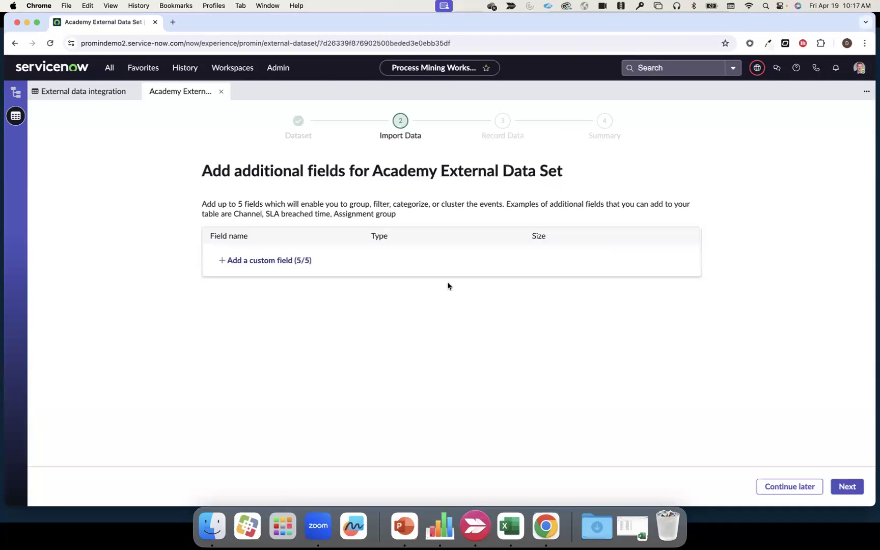
left_click(281, 262)
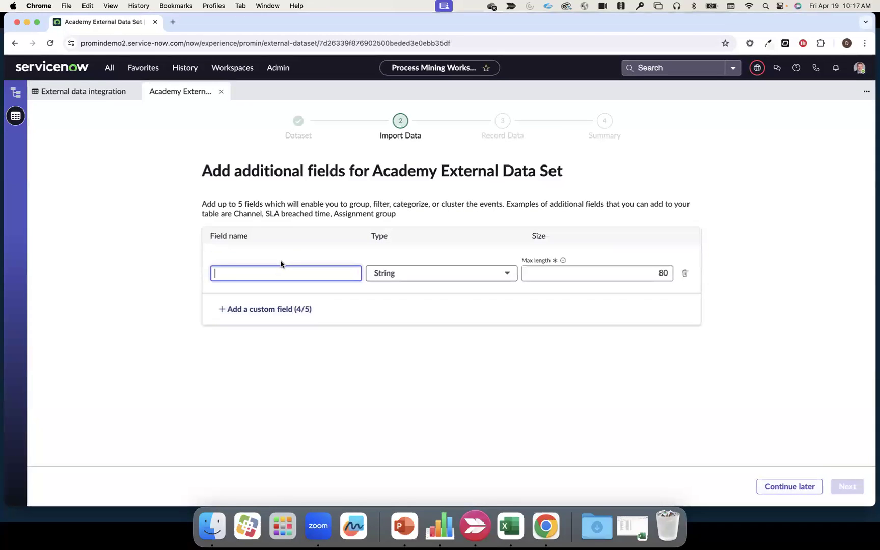
type("Vedn")
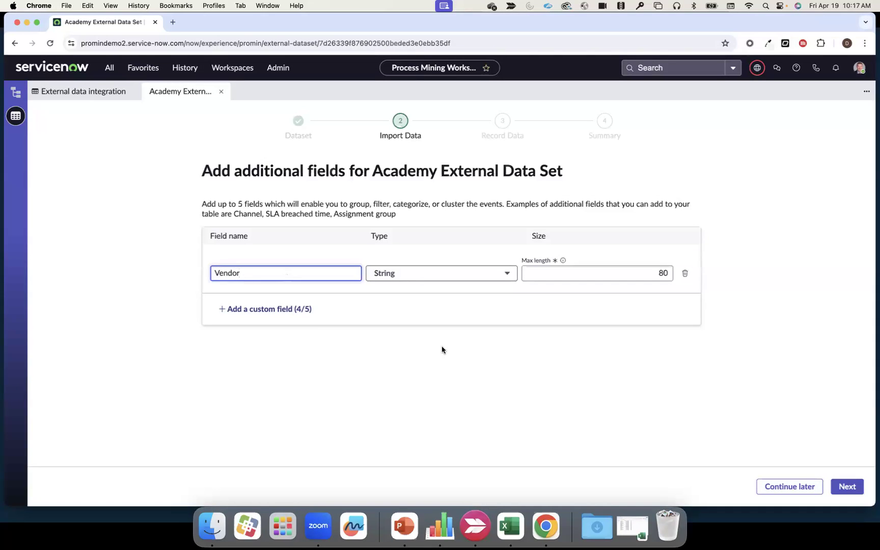
- Add a second custom field of type Reference named "Reference to Academy Task"
left_click(283, 309)
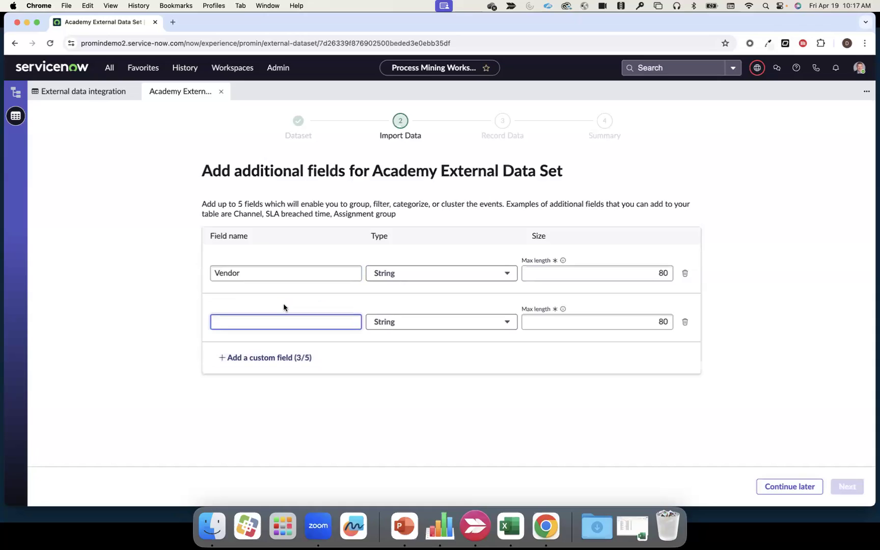
left_click(407, 325)
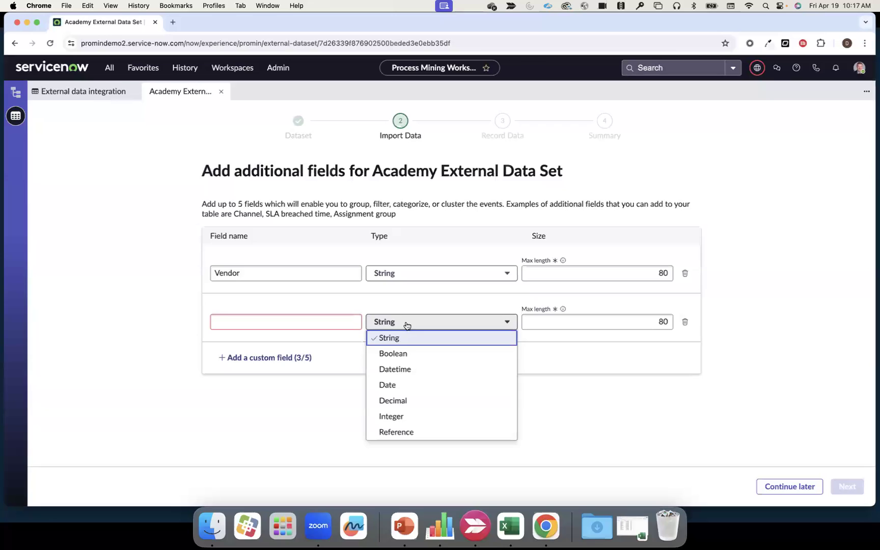
left_click(413, 434)
left_click(335, 316)
type("Refer")
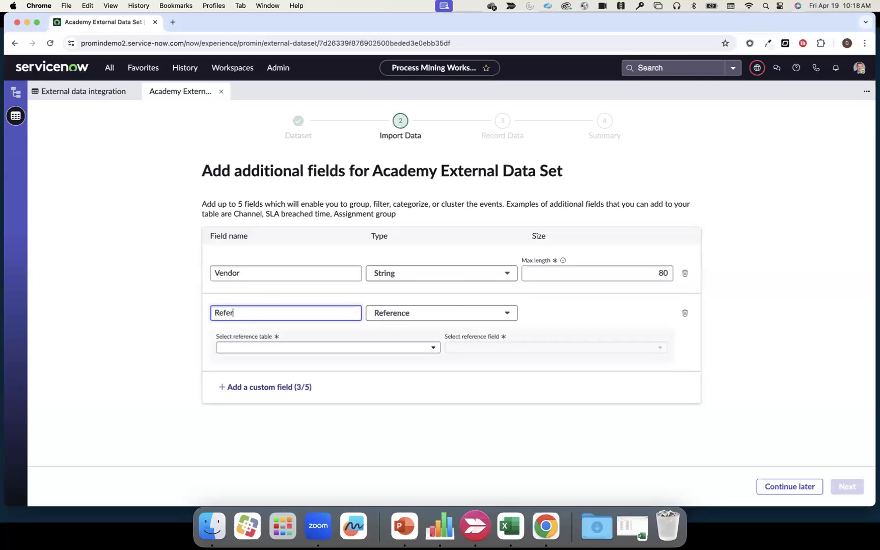
type("nce to to Acad")
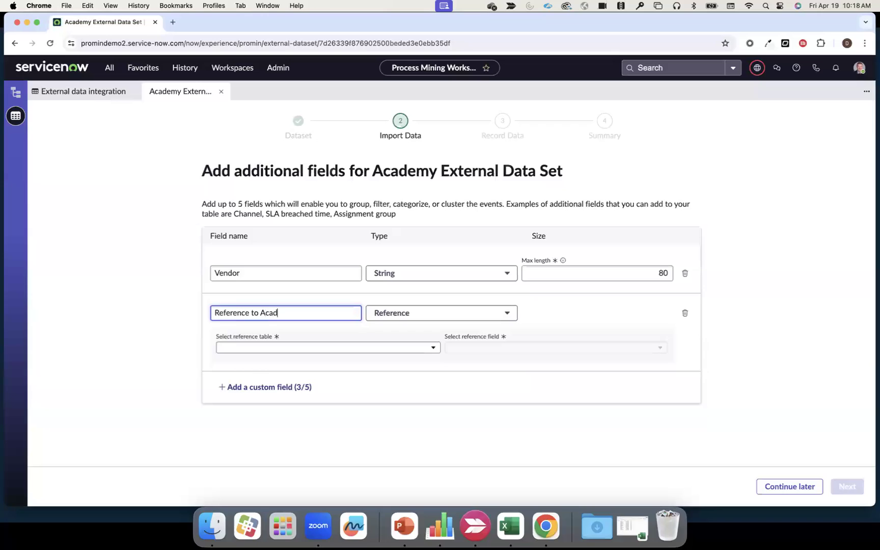
type("emy Task")
- Point the reference field to the Process Mining Academy App table with Number as the reference field
left_click(355, 349)
left_click(355, 349)
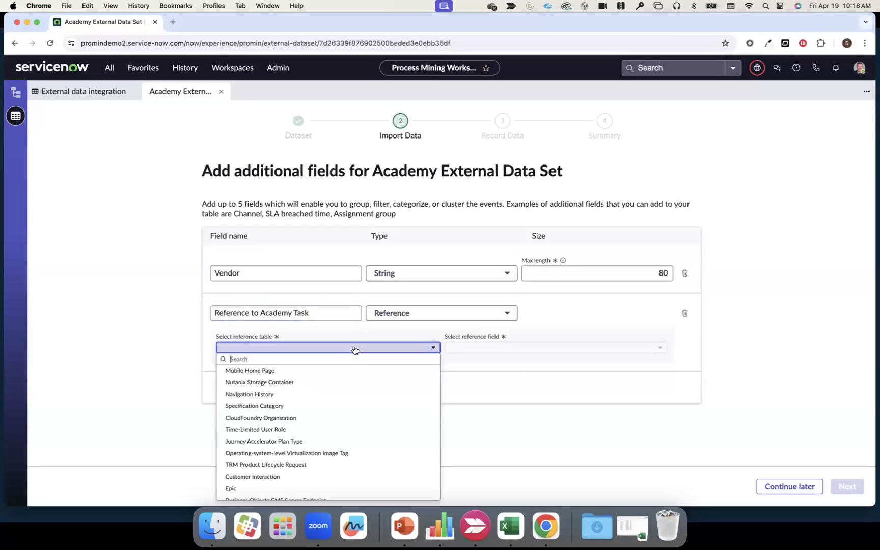
type("ademy")
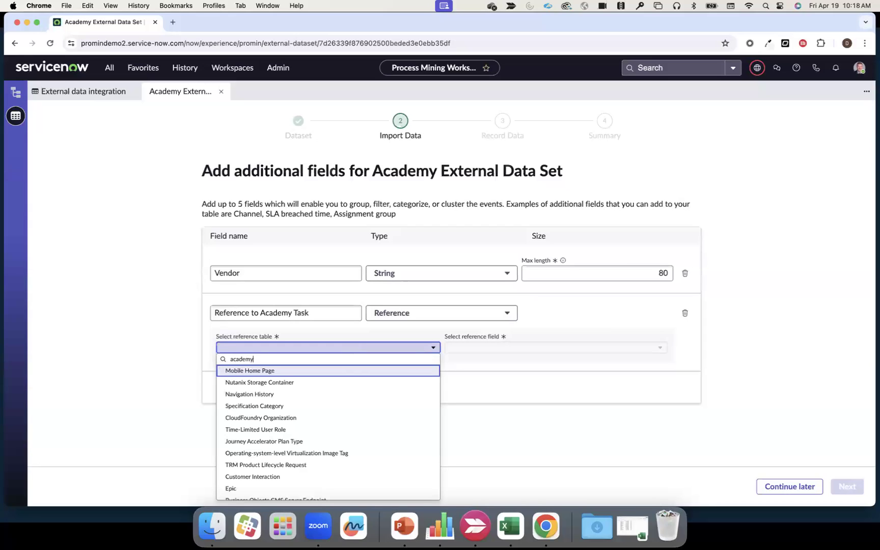
left_click(353, 370)
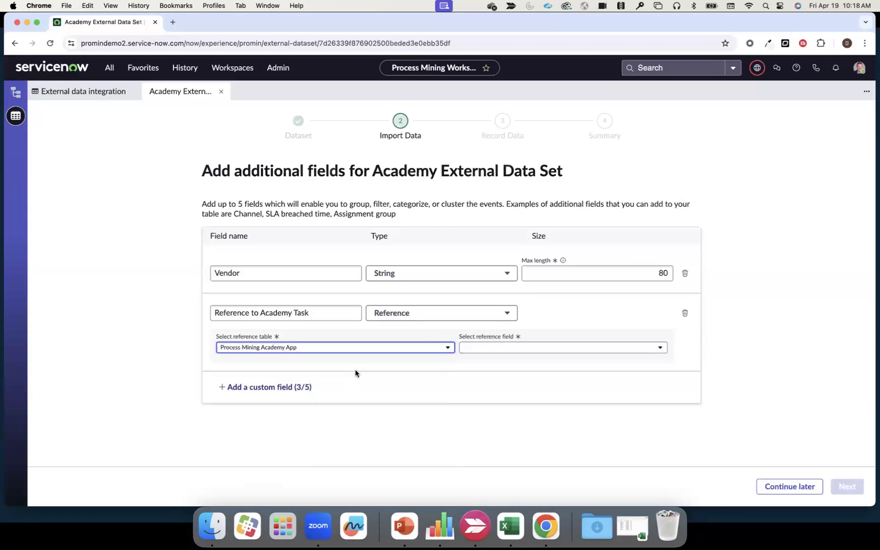
left_click(501, 349)
scroll(495, 412, "down", 3)
scroll(495, 411, "down", 4)
left_click(485, 453)
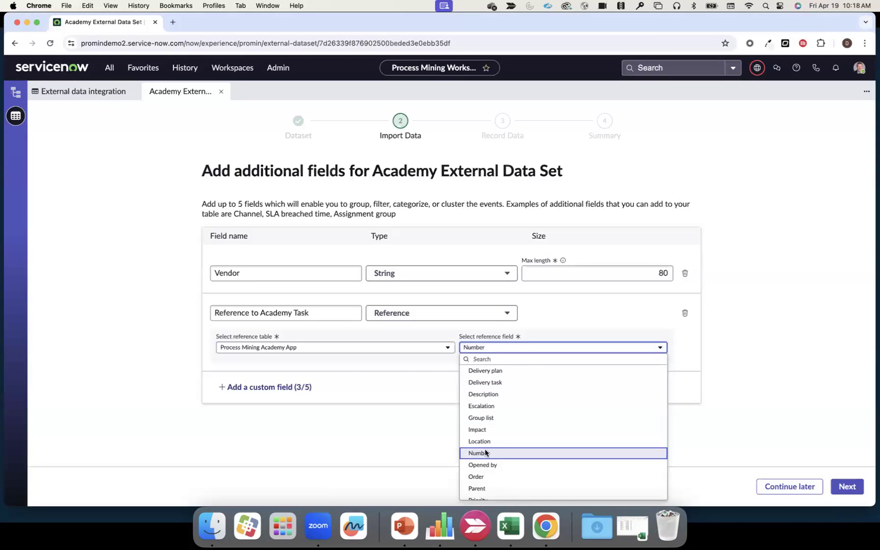
- Confirm the field list, create the import table for the dataset and copy the import table's name
left_click(844, 485)
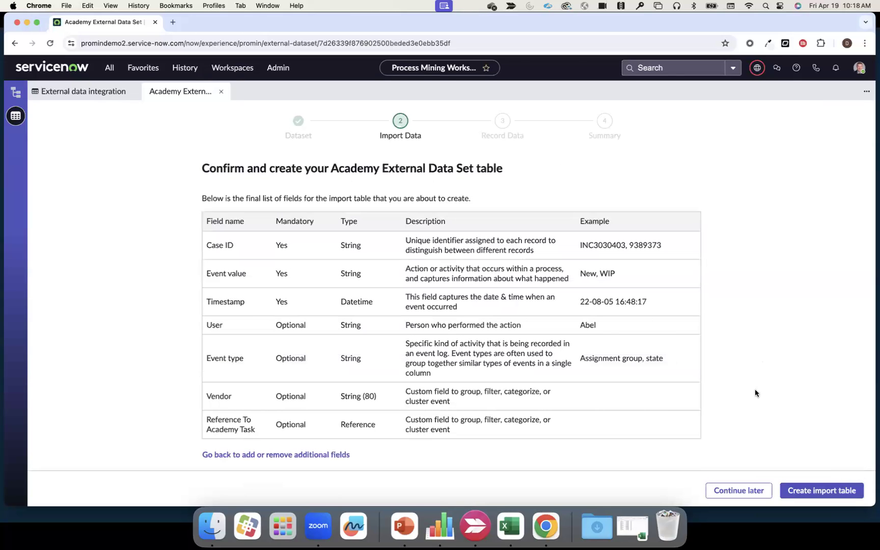
left_click(819, 493)
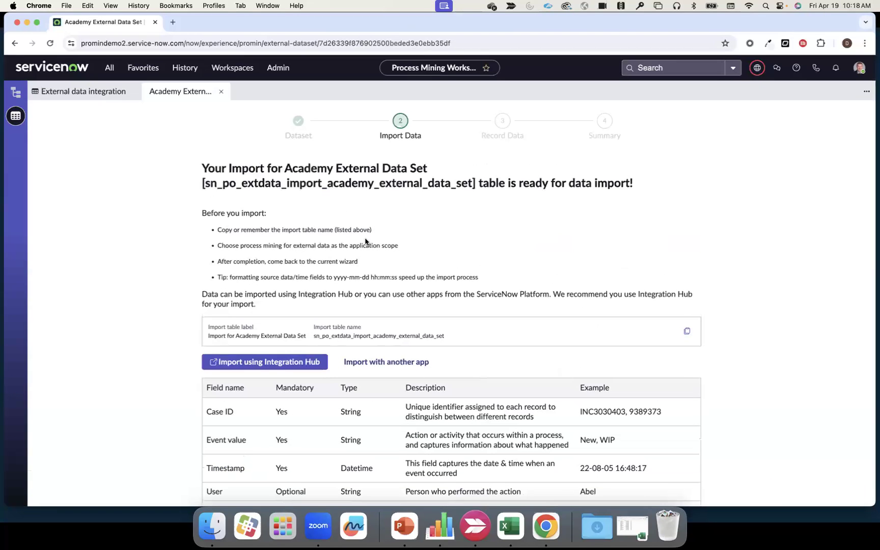
scroll(345, 254, "down", 1)
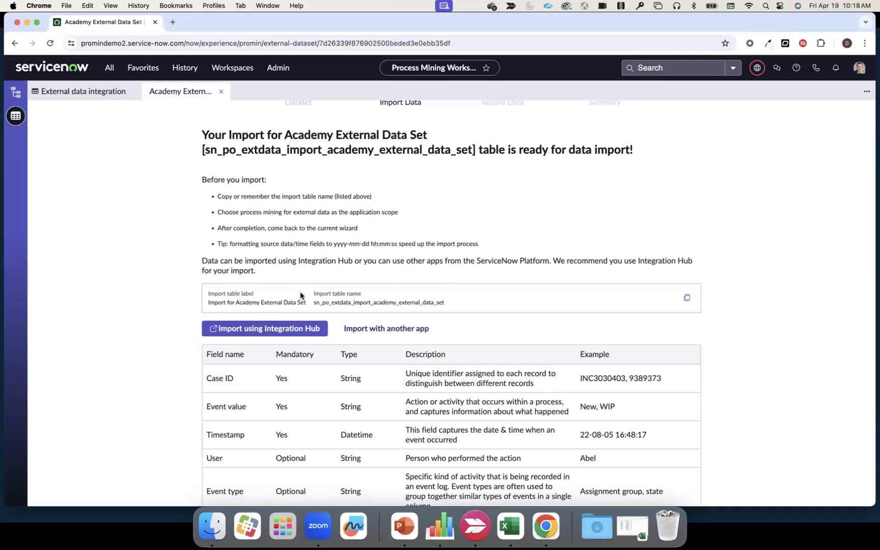
left_click(687, 300)
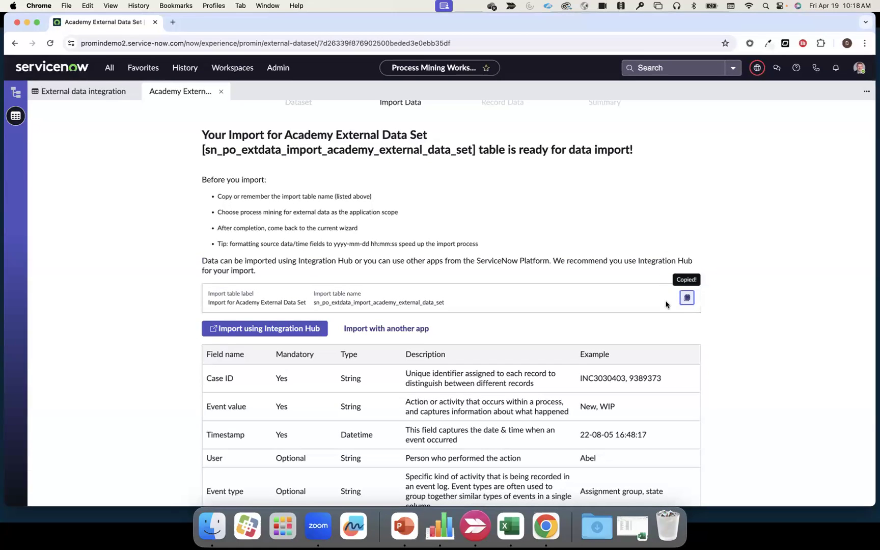
- Proceed to Integration Hub and create a data import integration named "Academy External Data Set Load" with the short description "Academy"
left_click(260, 328)
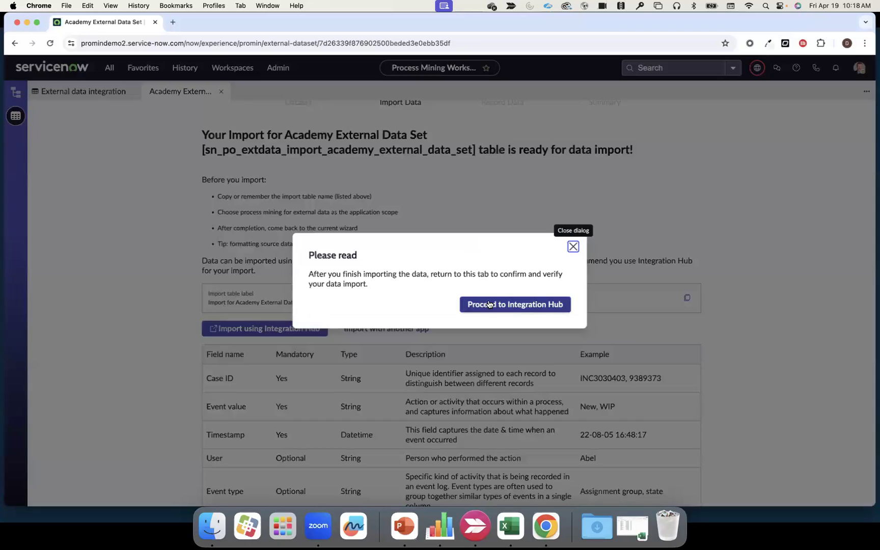
left_click(492, 303)
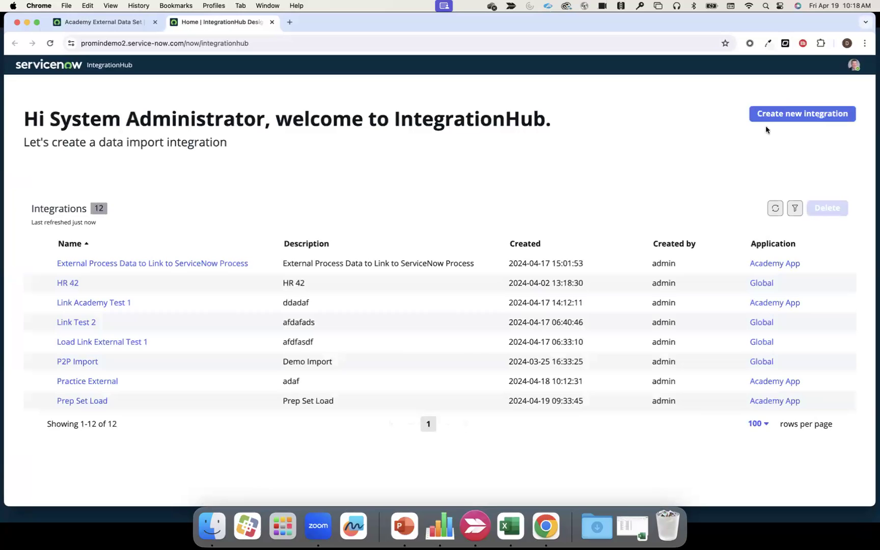
left_click(789, 115)
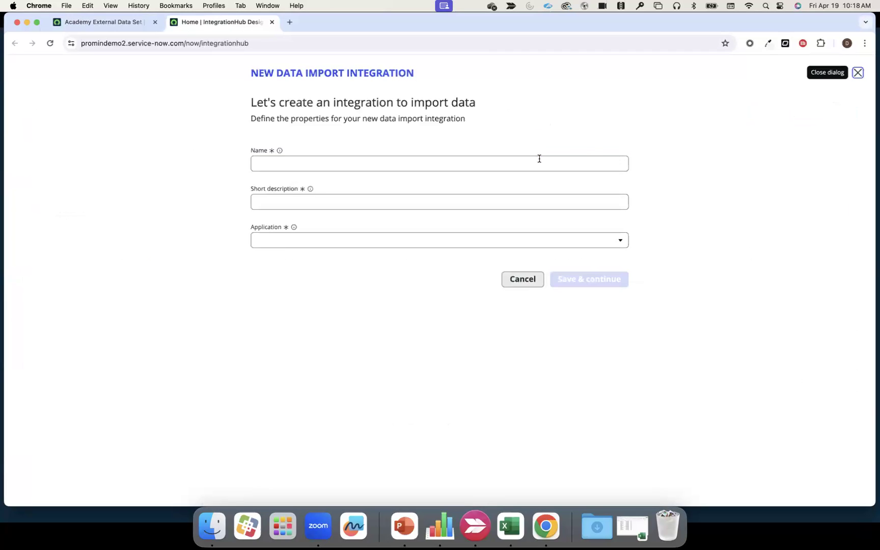
left_click(446, 161)
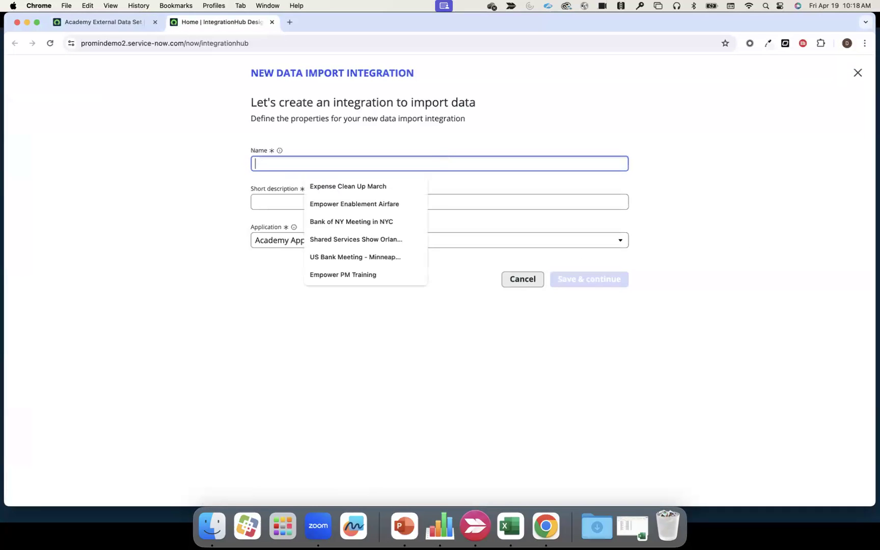
type("Academy External ata taData")
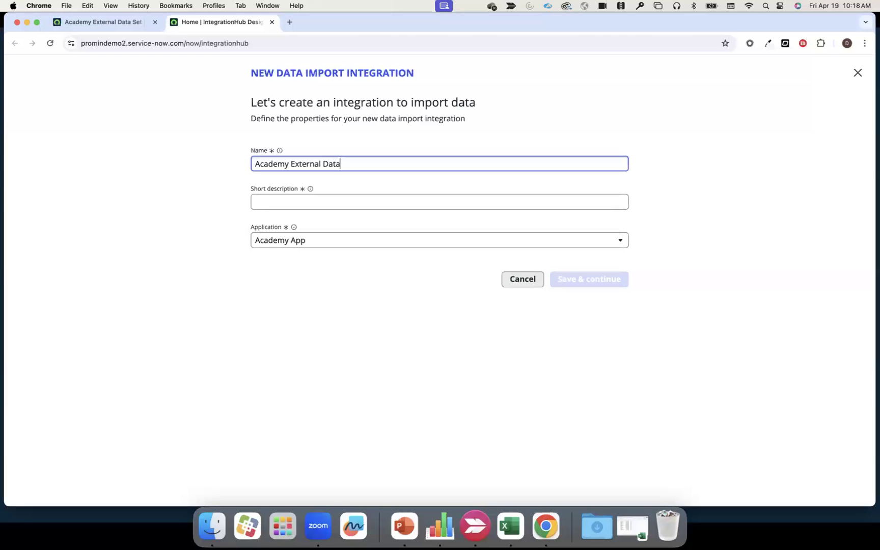
type(" Set Load")
left_click(442, 198)
type("Academy")
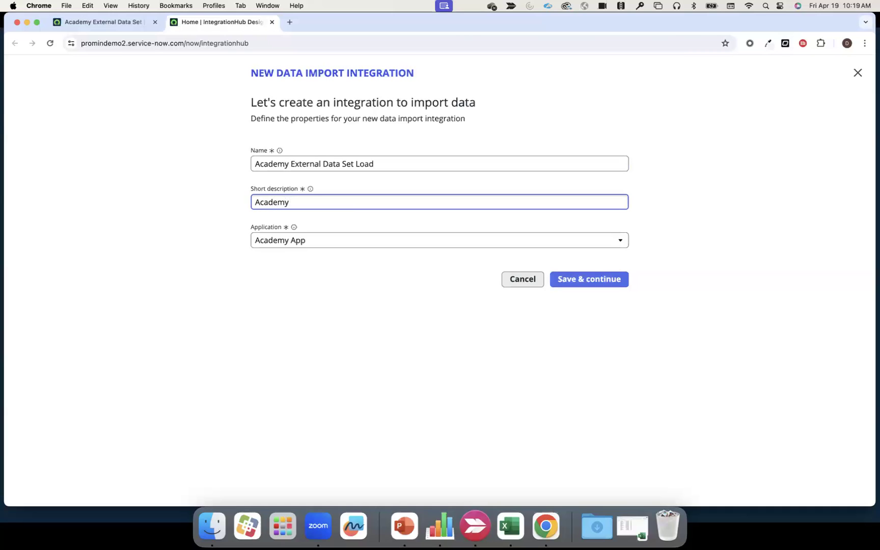
left_click(582, 281)
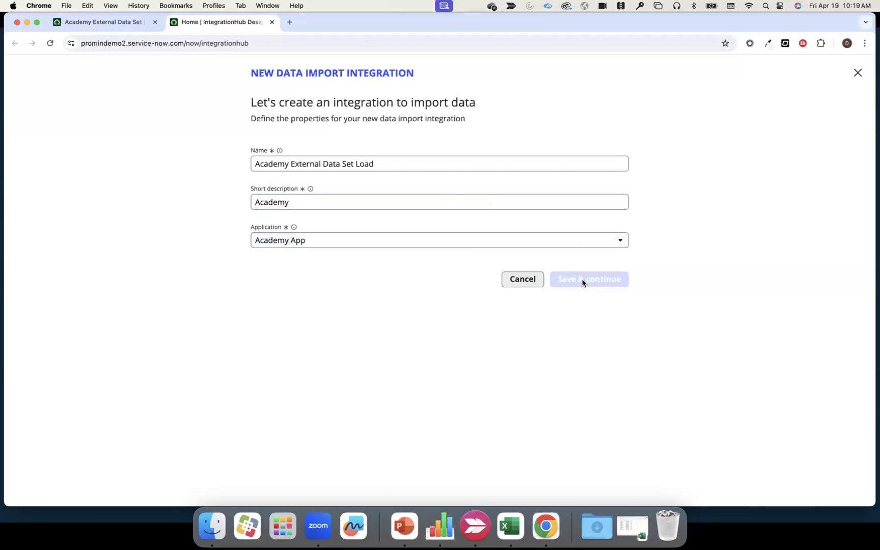
- Set the integration's source type to an Excel file and upload External_Audit_Academy.xlsx
left_click(386, 213)
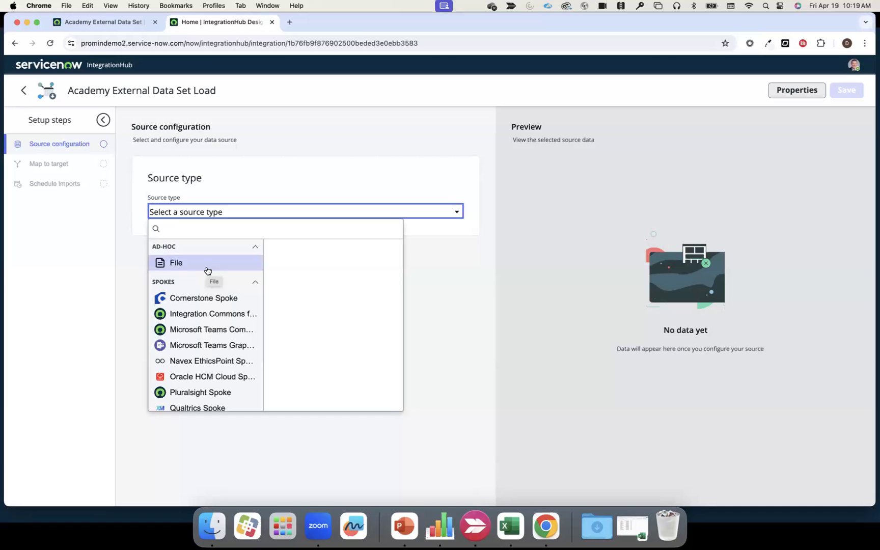
left_click(207, 271)
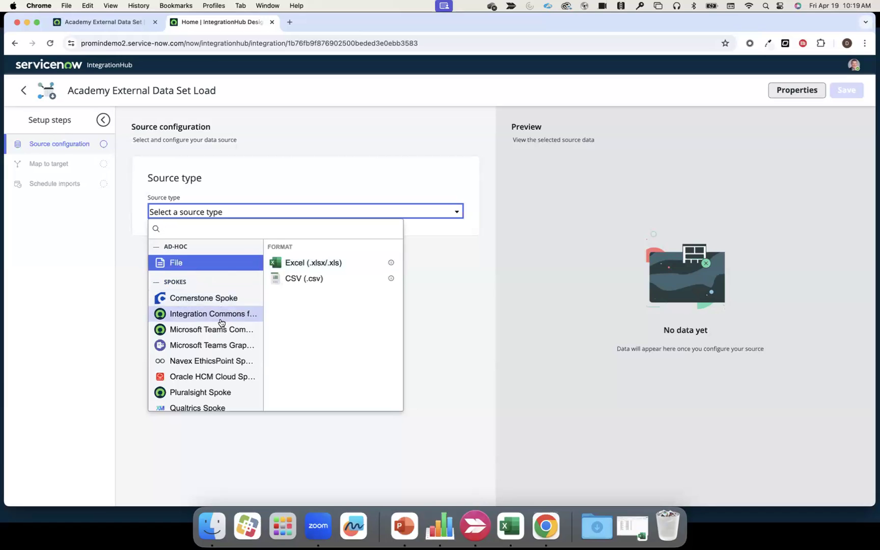
left_click(299, 264)
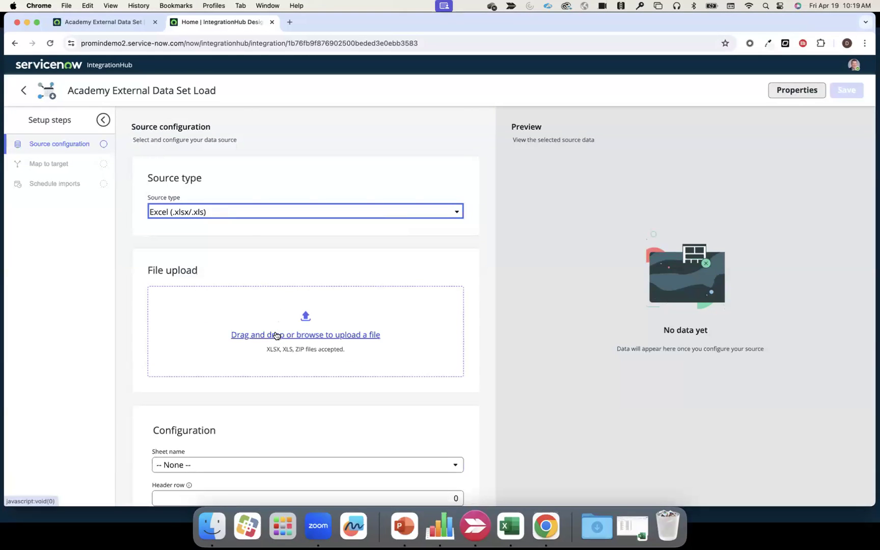
left_click(276, 335)
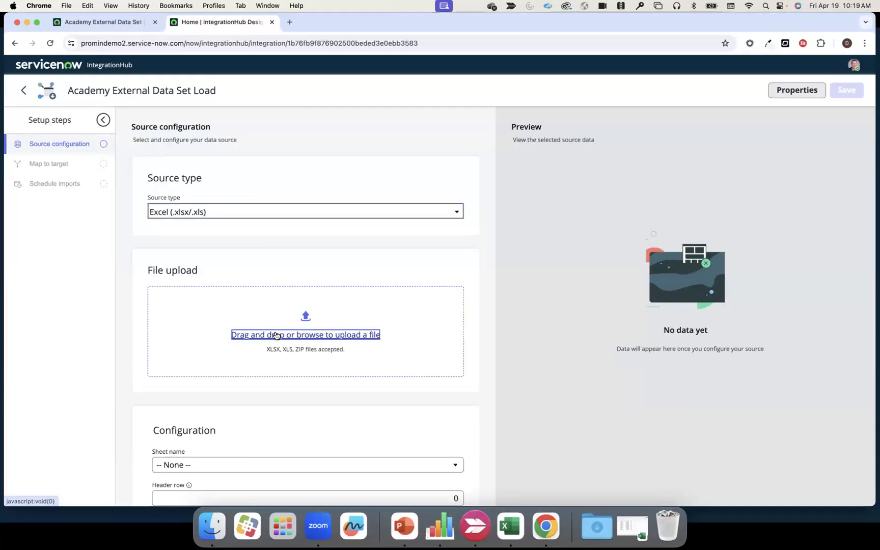
left_click(282, 247)
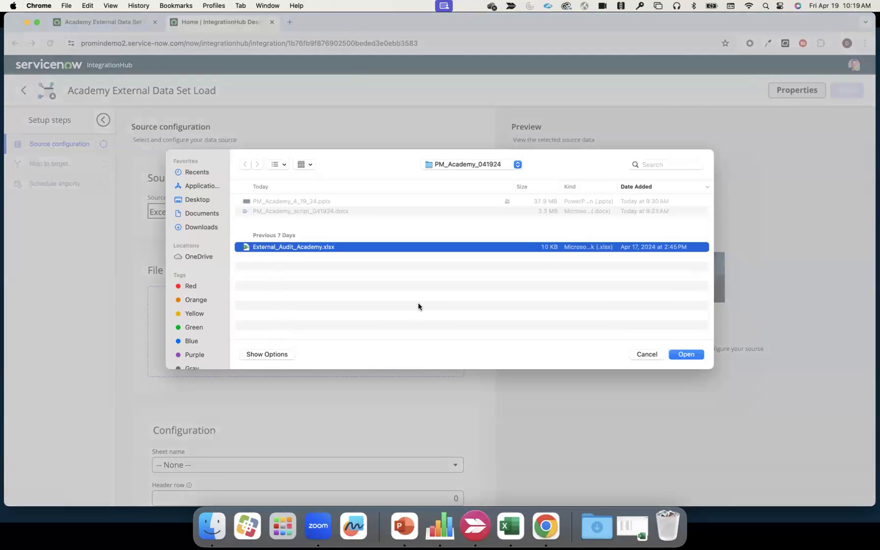
left_click(684, 356)
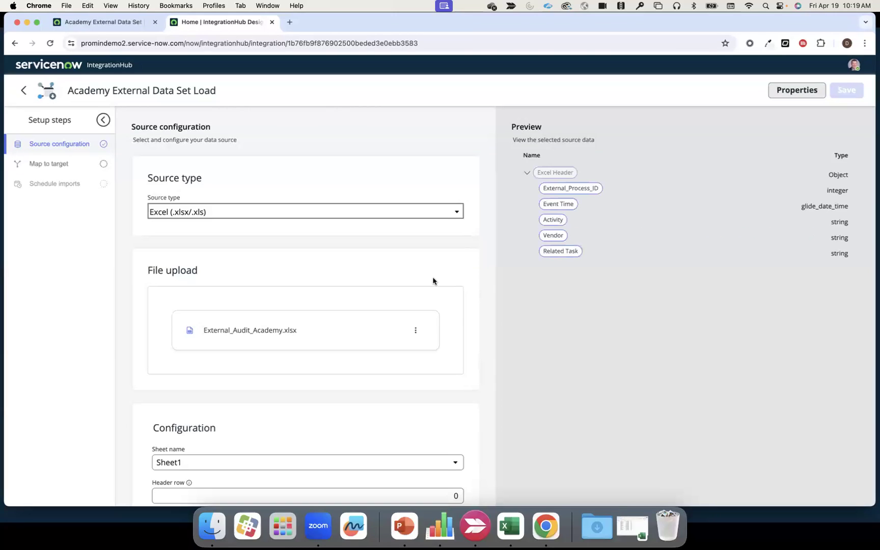
- Add a target table mapping using the copied import table name, selecting Import for Academy External Data Set, and save it
left_click(57, 163)
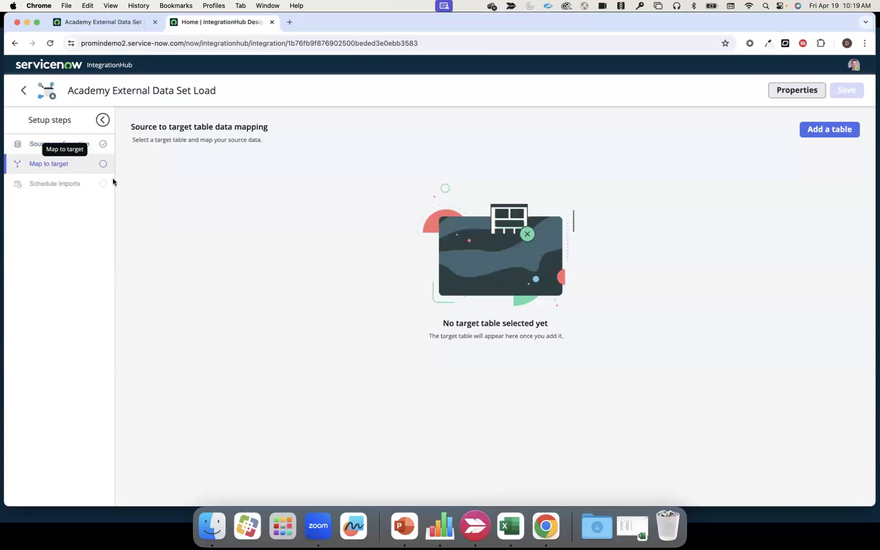
left_click(830, 130)
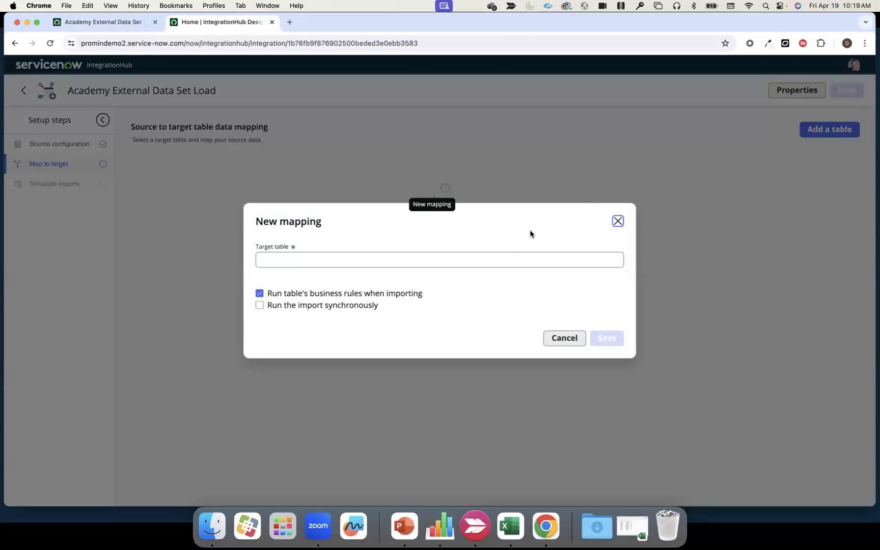
left_click(499, 255)
type("sn_po_extdata_import_academy_external_data_set")
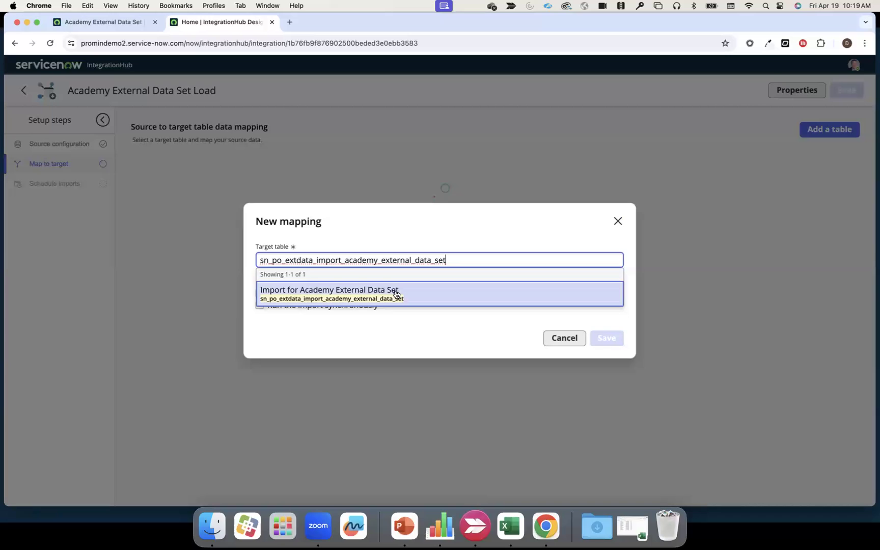
left_click(395, 294)
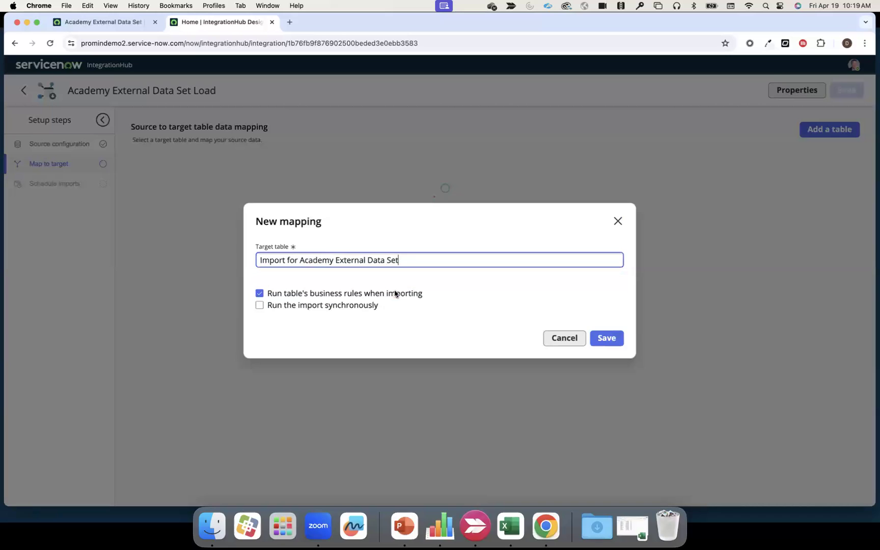
left_click(605, 339)
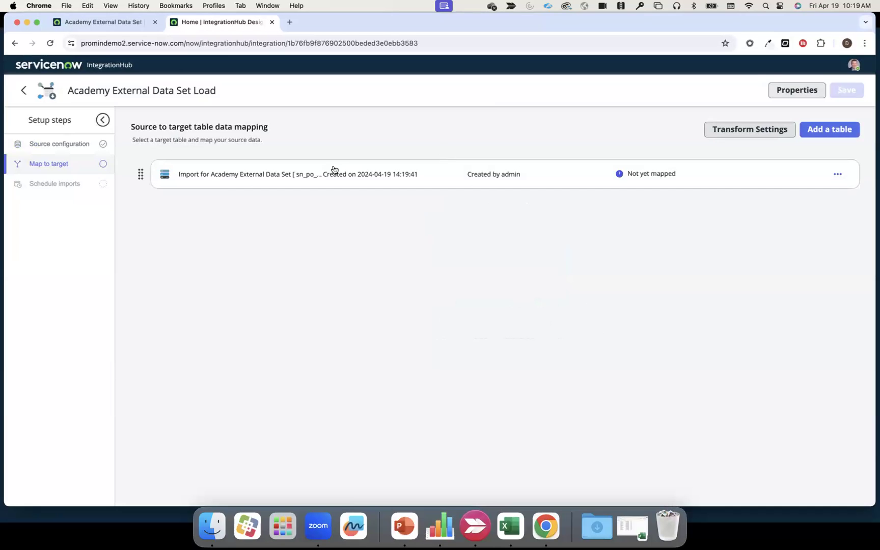
- Open the Import for Academy External Data Set mapping and automap its source and target fields
left_click(334, 169)
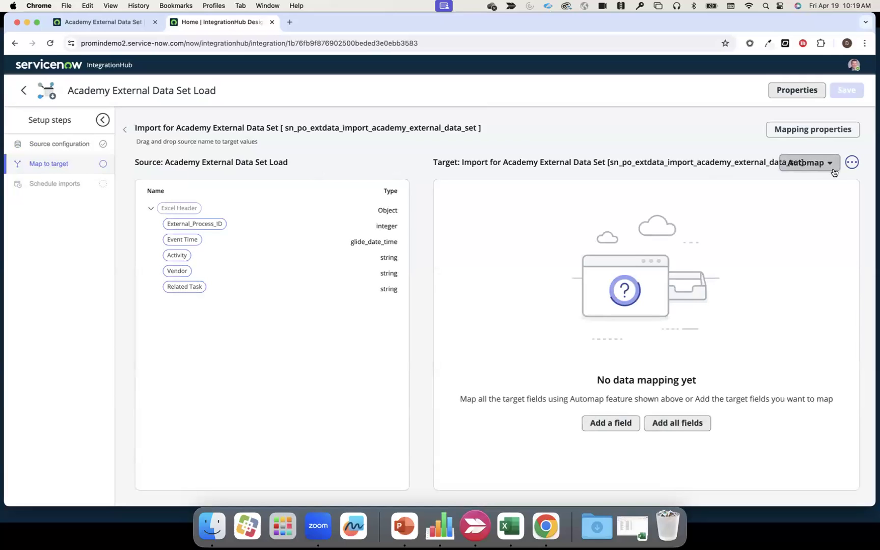
left_click(834, 166)
left_click(775, 181)
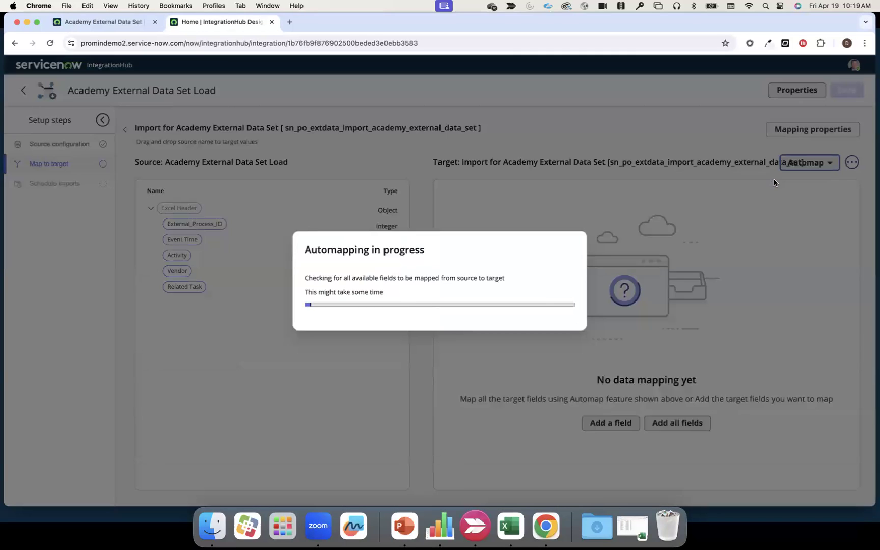
left_click(564, 320)
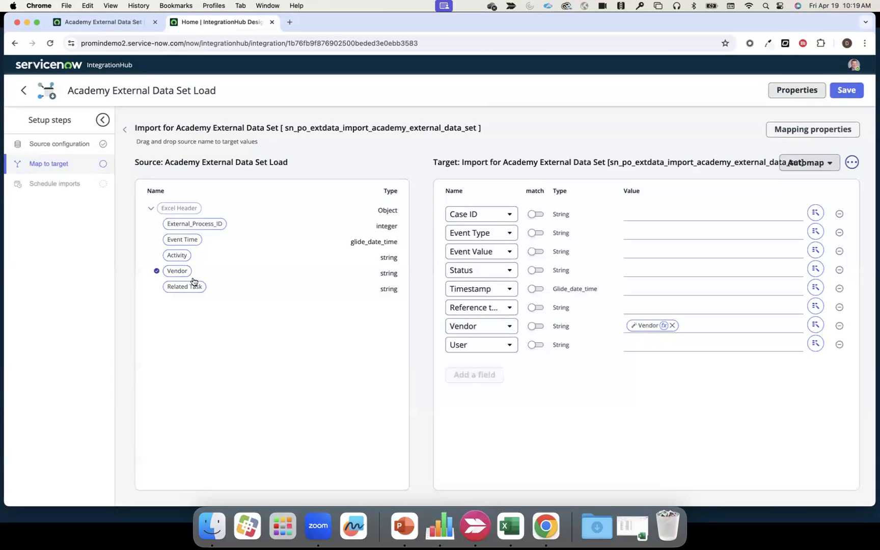
- Map External_Process_ID to Case ID, Activity to Event Value, Event Time to Timestamp and Related Task to the reference field, and save the mapping
left_click_drag(194, 225, 716, 215)
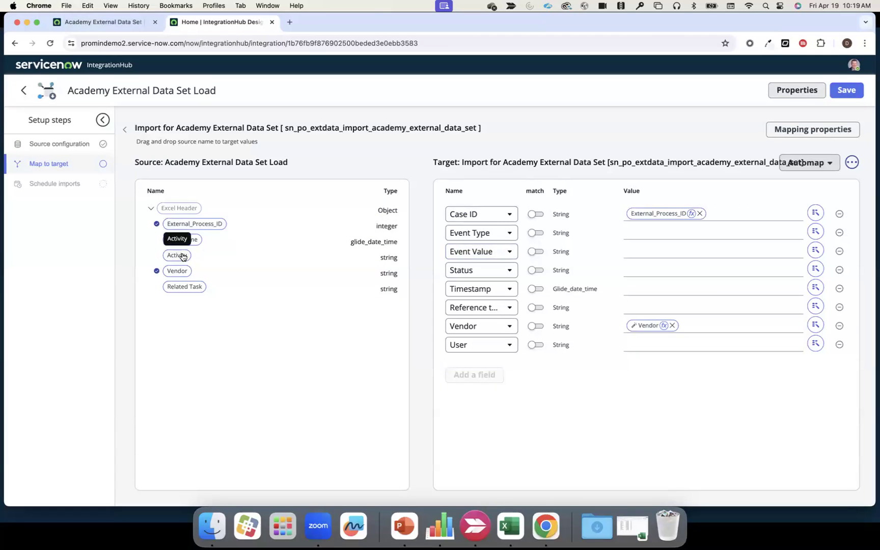
left_click_drag(182, 256, 659, 257)
left_click_drag(182, 239, 647, 288)
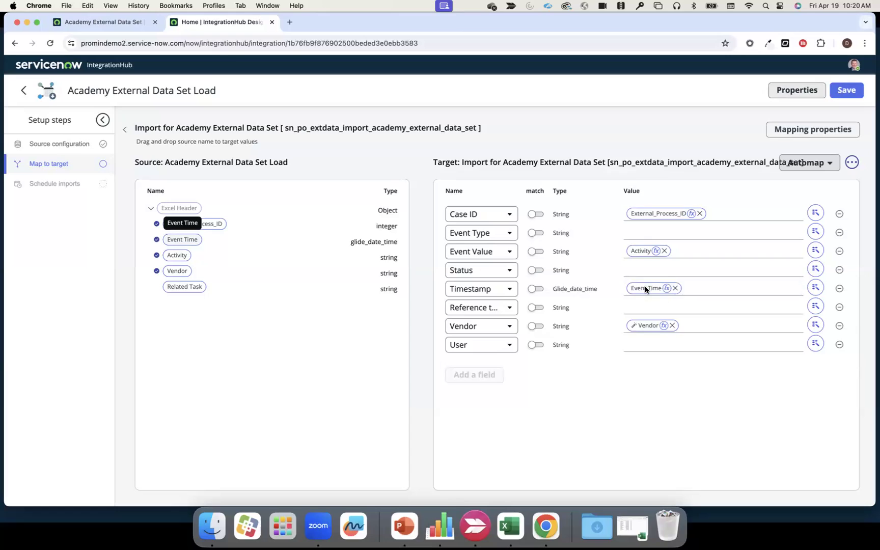
left_click_drag(191, 290, 671, 312)
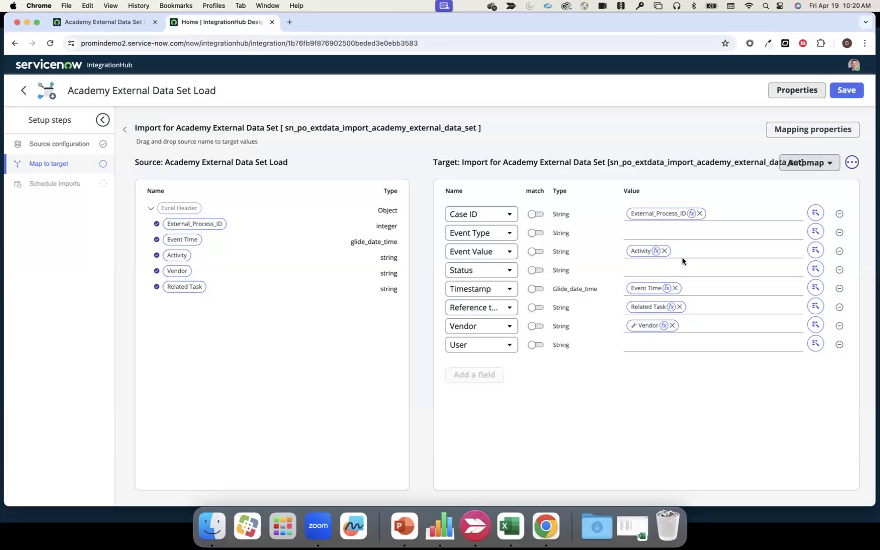
left_click(844, 93)
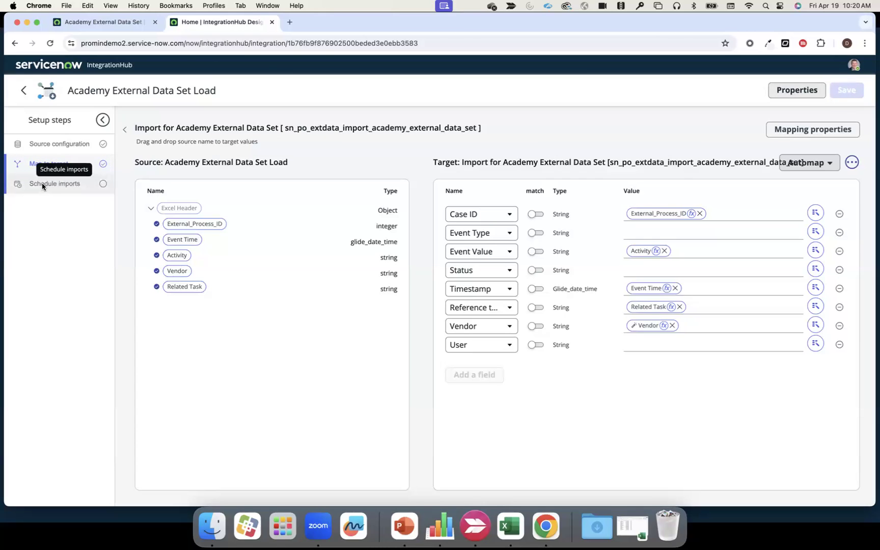
- Run the import, refresh the executions list and open the resulting execution's details
left_click(43, 185)
left_click(829, 131)
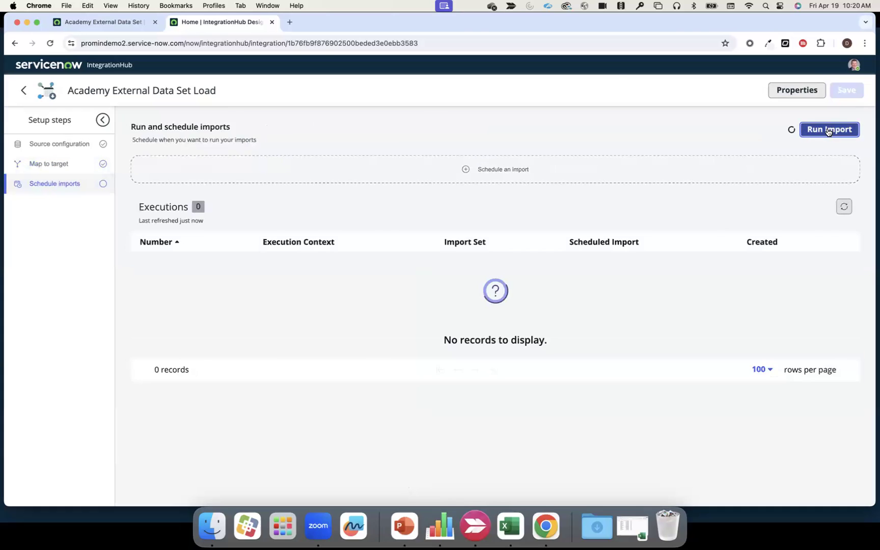
left_click(844, 242)
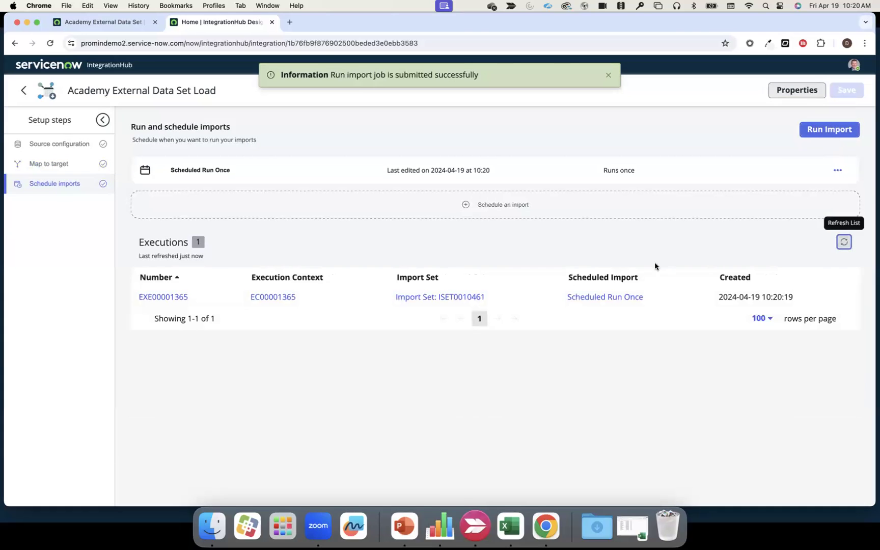
left_click(168, 303)
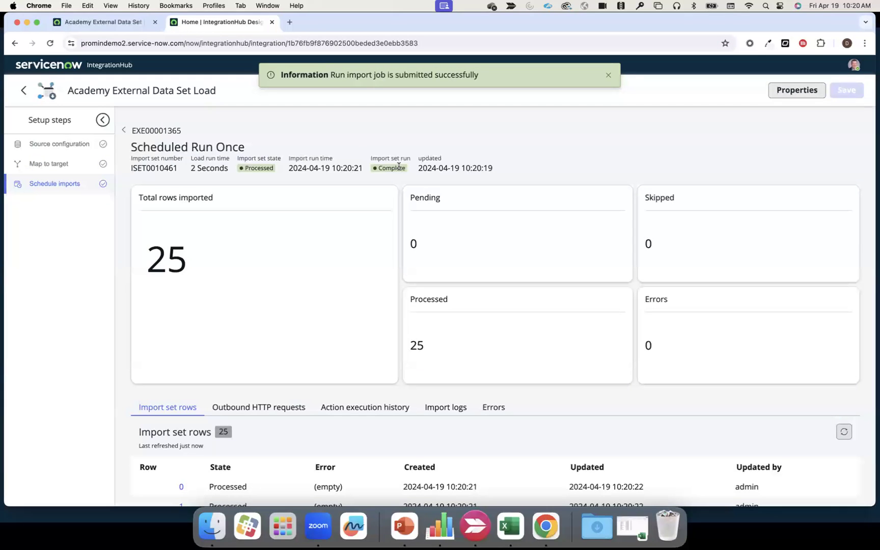
- Return to the Academy External Data Set wizard, mark the data import as complete and continue to validation
left_click(131, 25)
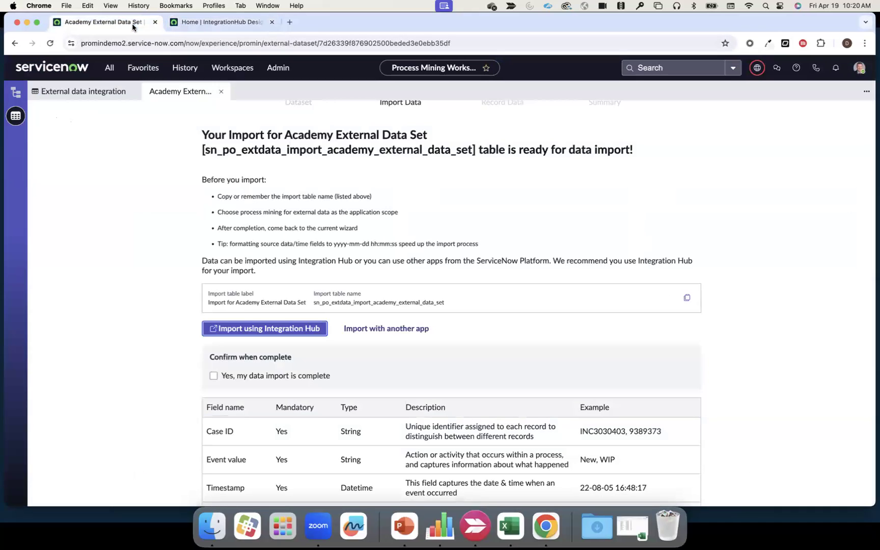
scroll(318, 337, "down", 2)
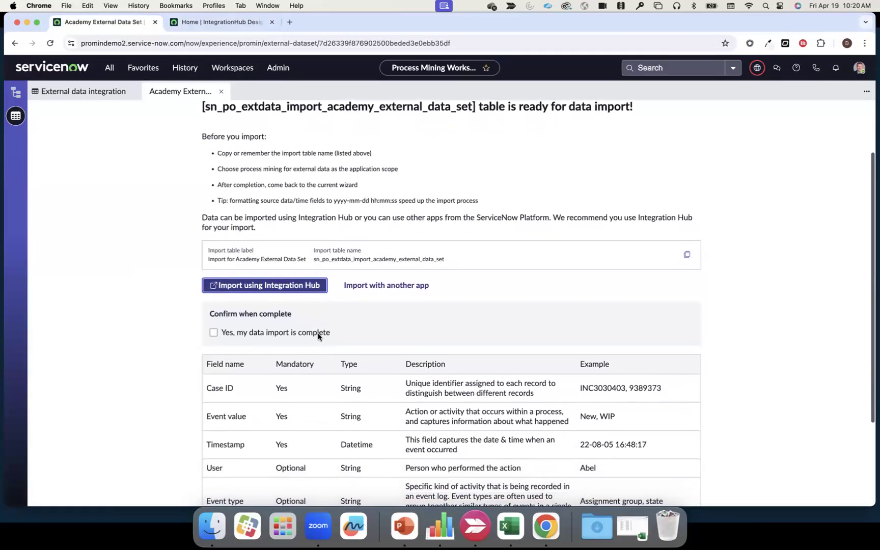
left_click(214, 332)
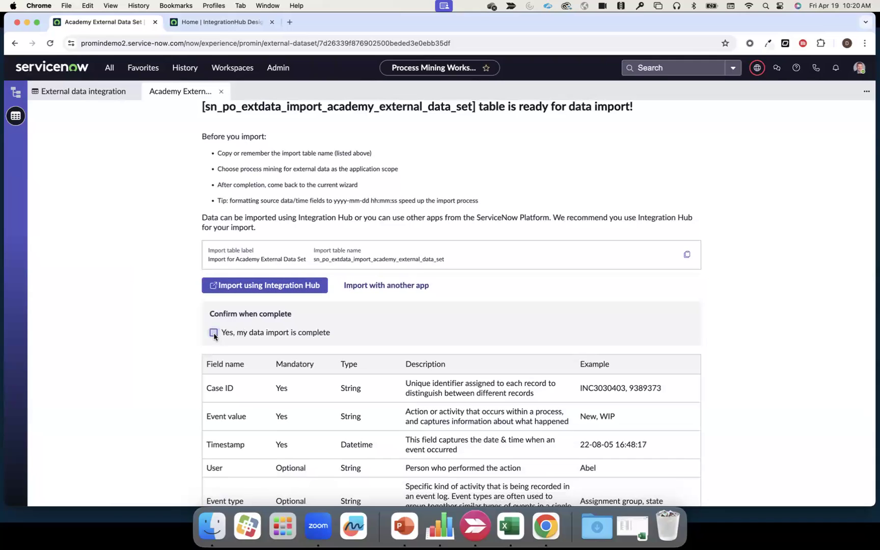
scroll(537, 326, "down", 5)
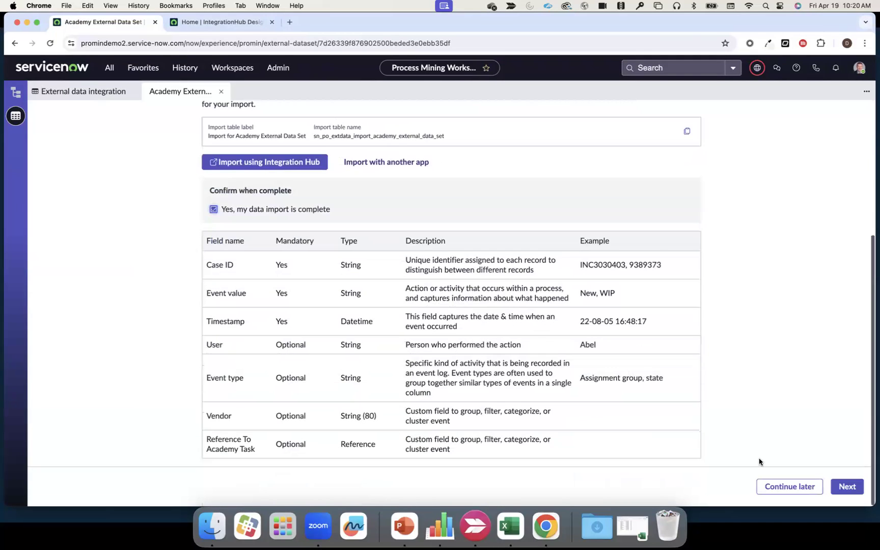
left_click(841, 487)
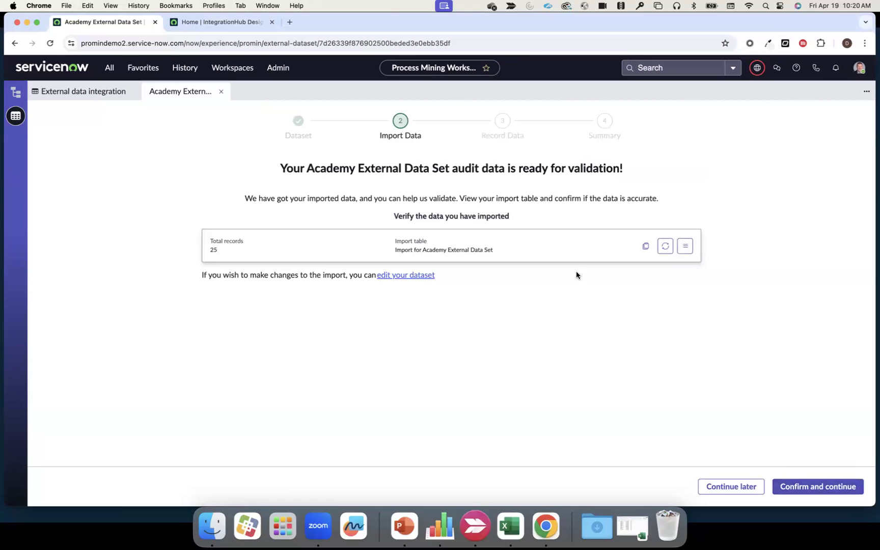
- Confirm the imported audit data and create the case records with consecutive duplicate removal enabled
left_click(806, 485)
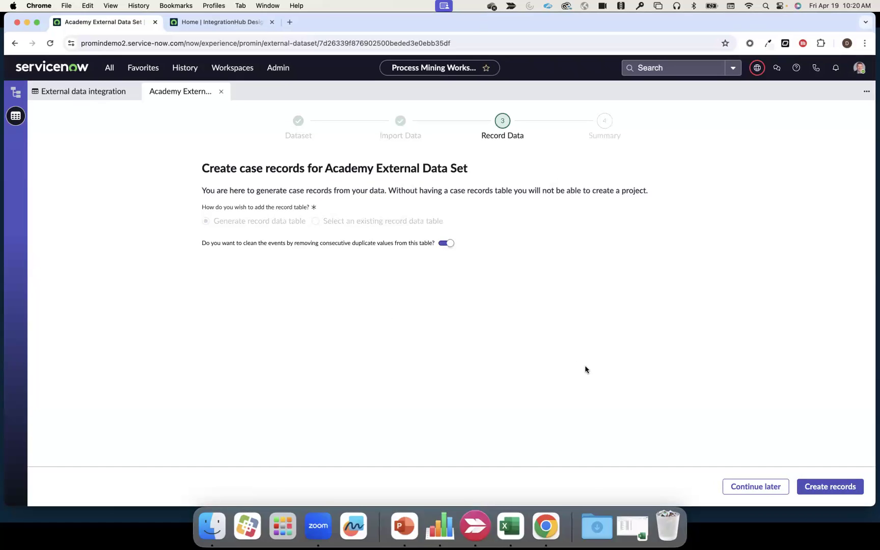
left_click(828, 488)
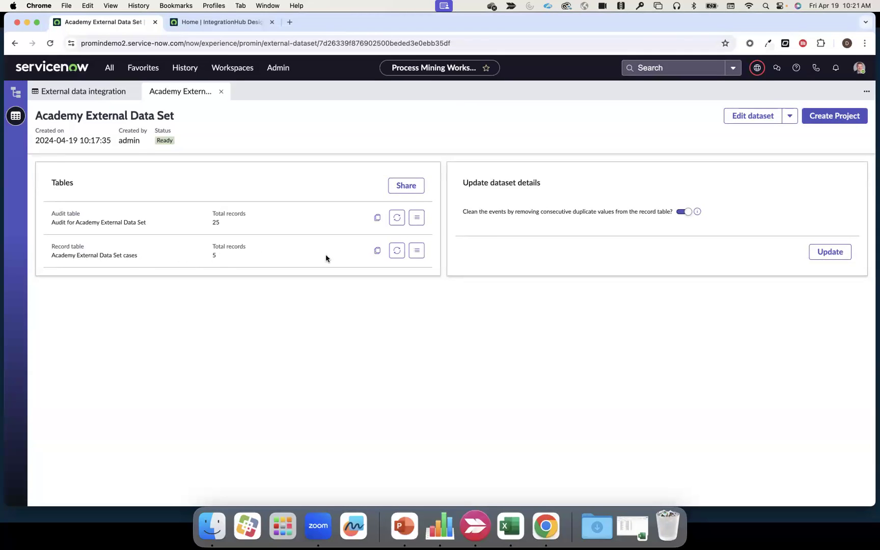
left_click(377, 258)
- Start a new process project and name it "Academy External Data Set Project"
left_click(19, 94)
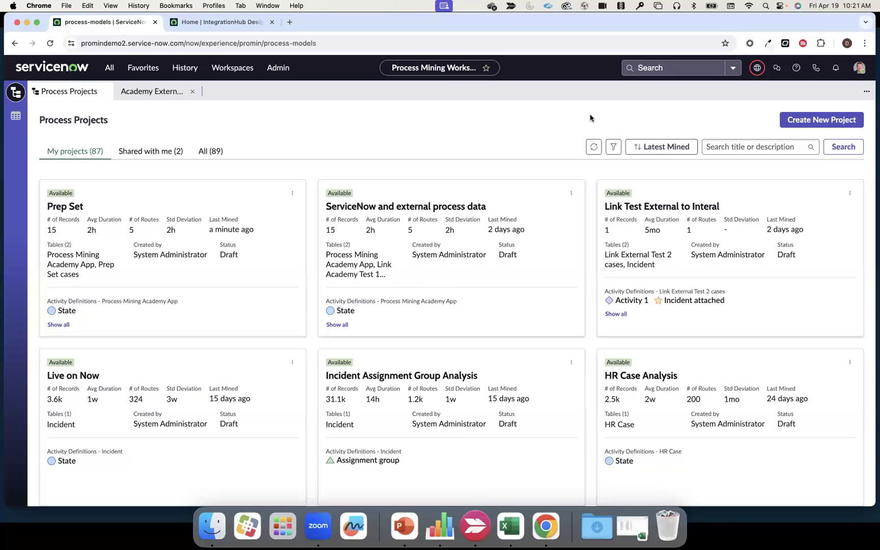
left_click(822, 120)
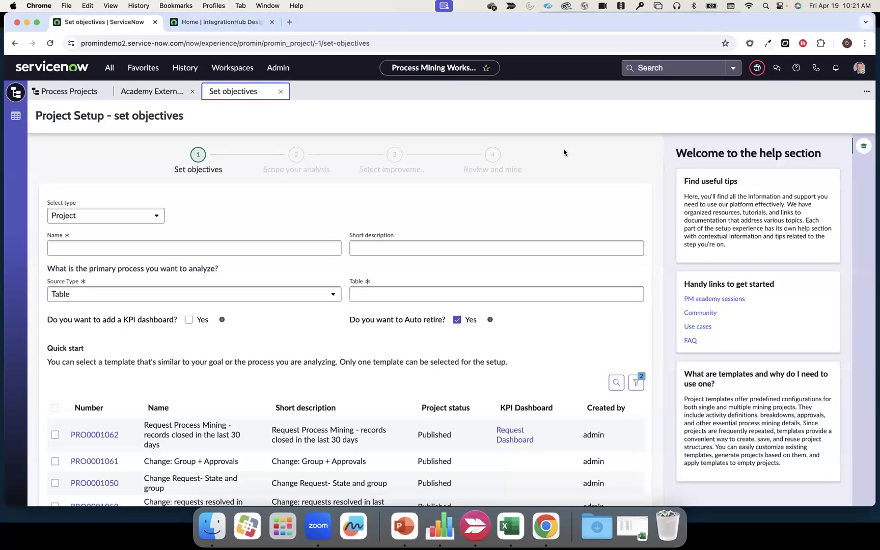
left_click(223, 247)
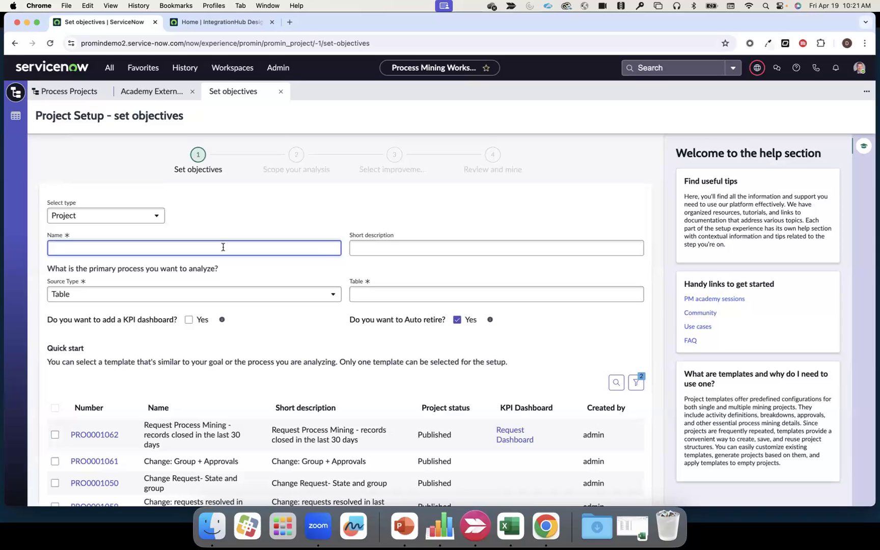
type("Academy External Data Set Project")
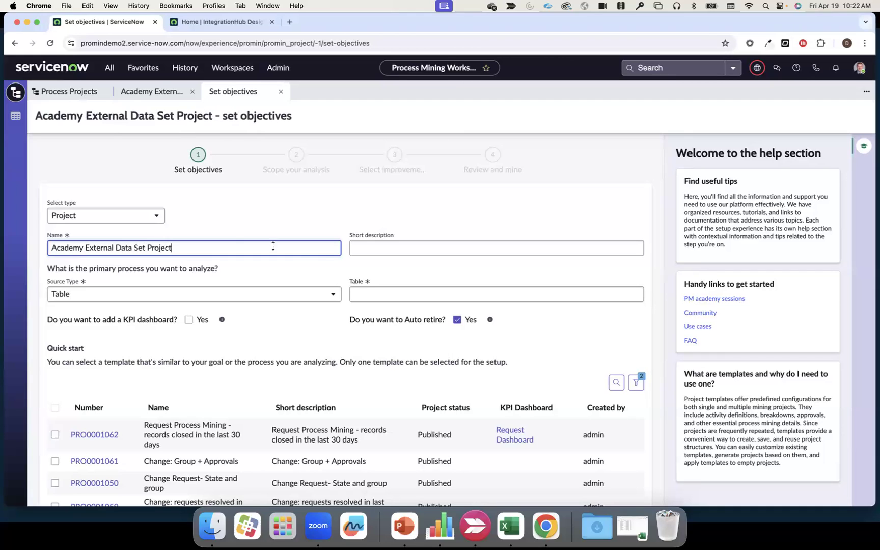
- Search for "acade" and choose Process Mining Academy App as the project's primary table
left_click(397, 296)
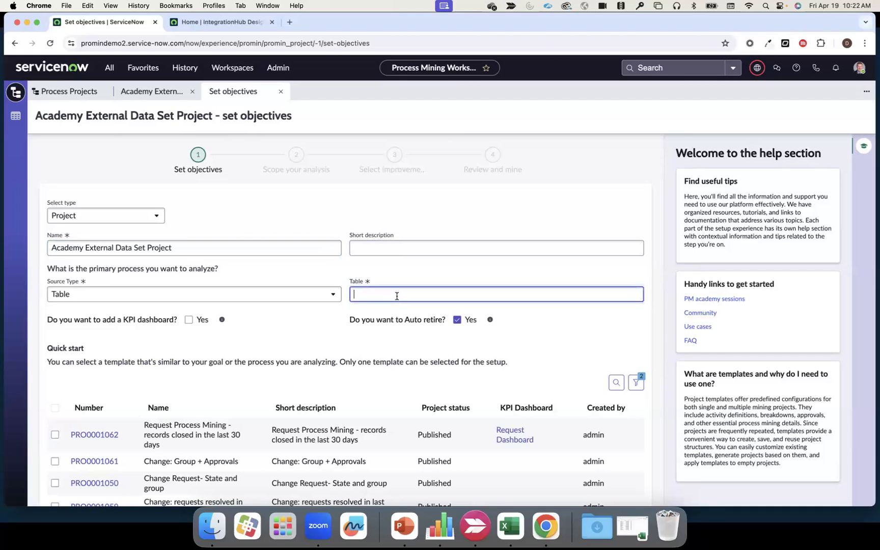
type("acade")
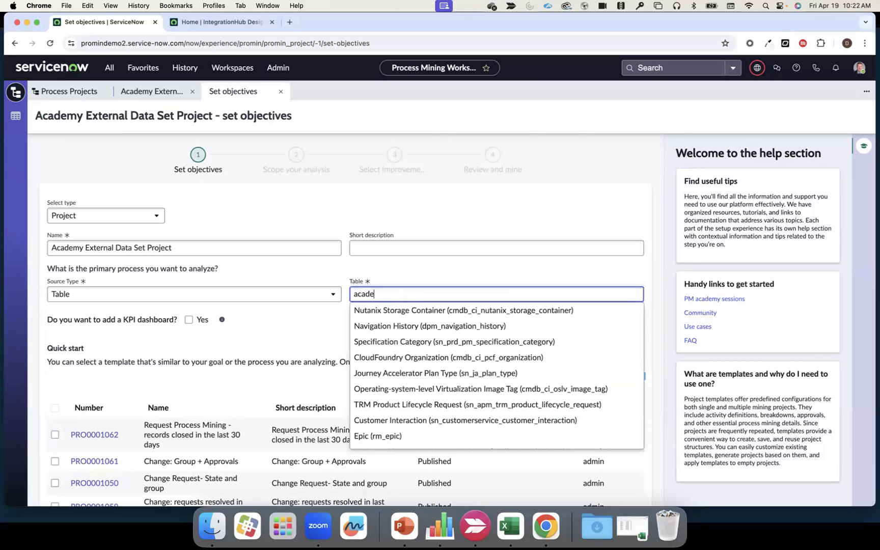
left_click(417, 310)
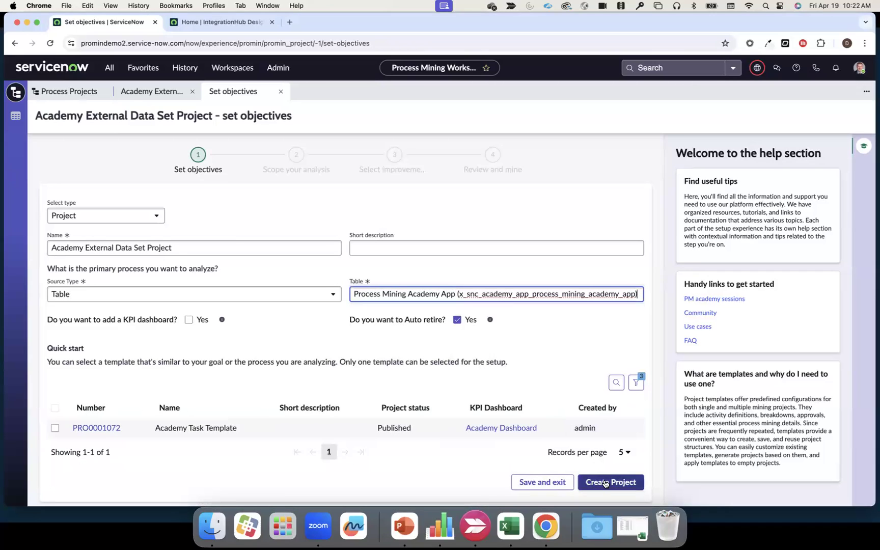
- Create the project and refresh the matching record count in the Process Mining Academy App filter conditions
left_click(605, 483)
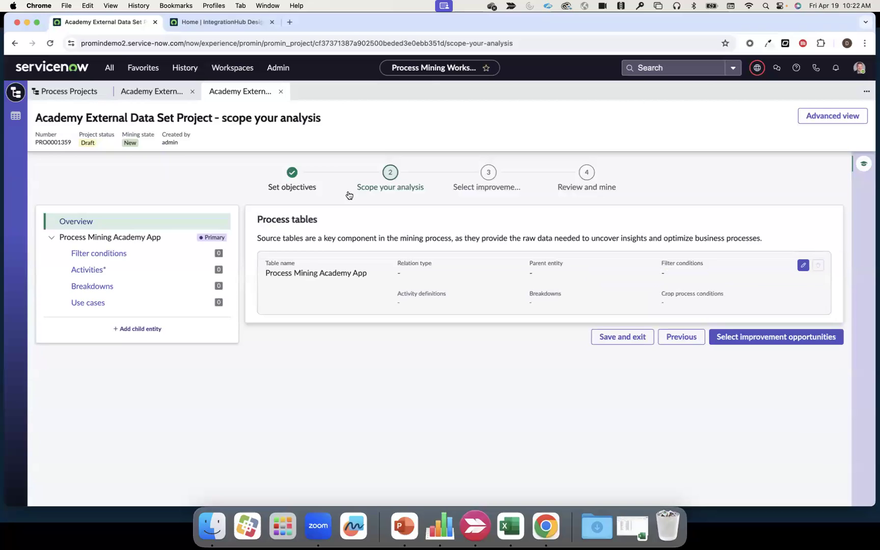
left_click(114, 253)
left_click(334, 297)
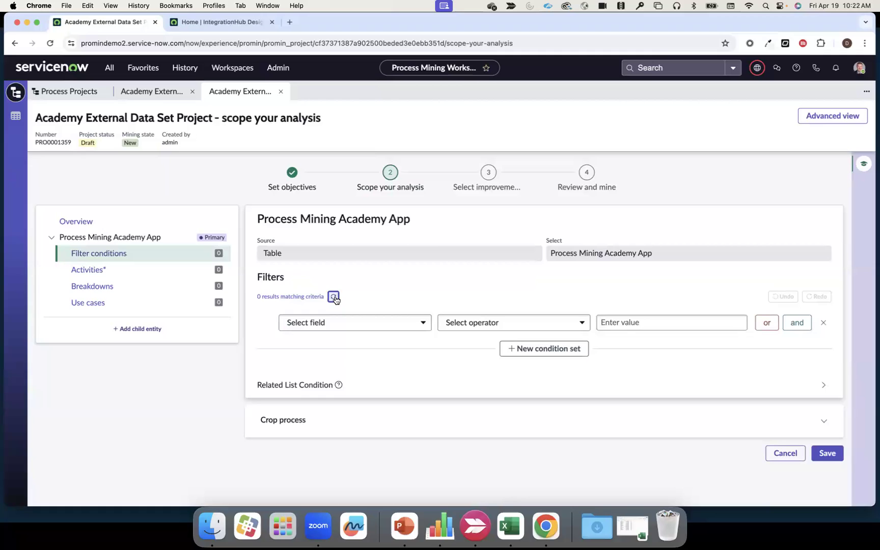
- Add and save a field-values activity definition on the State field for the primary Process Mining Academy App table
left_click(119, 270)
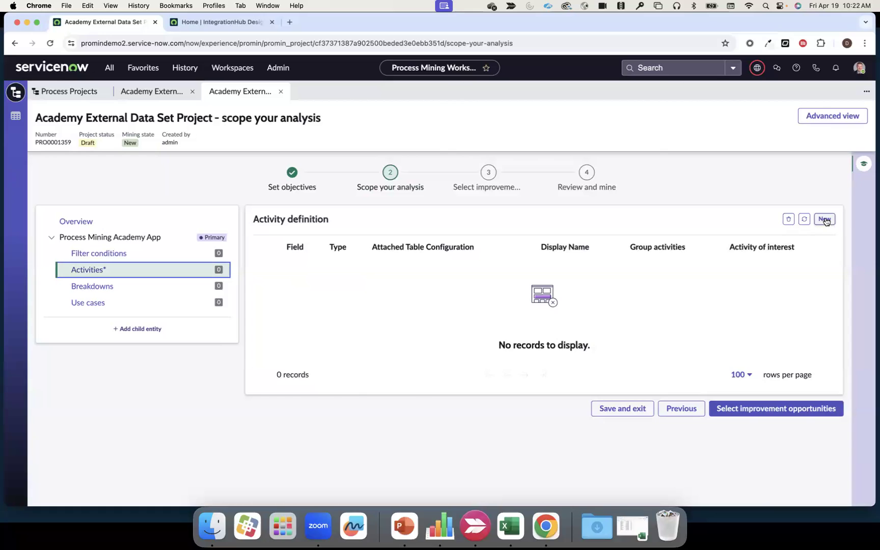
left_click(825, 219)
left_click(702, 275)
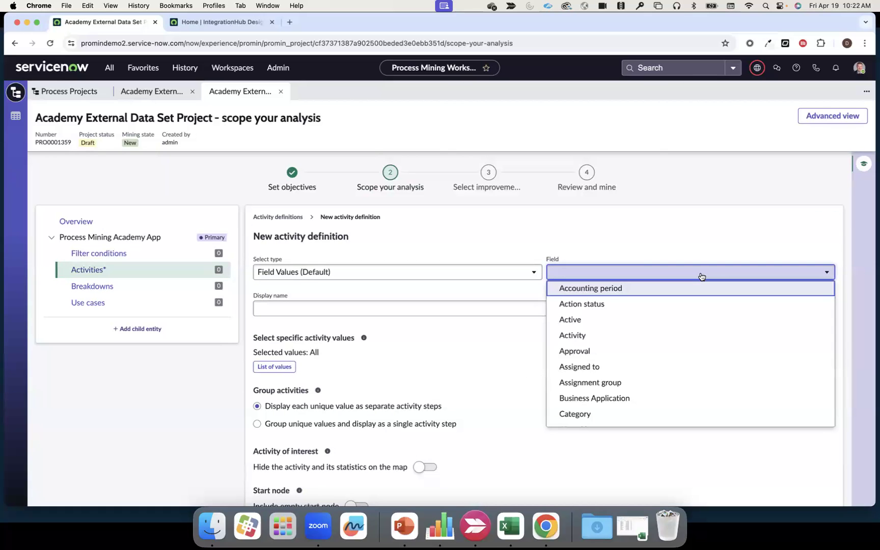
scroll(683, 328, "down", 15)
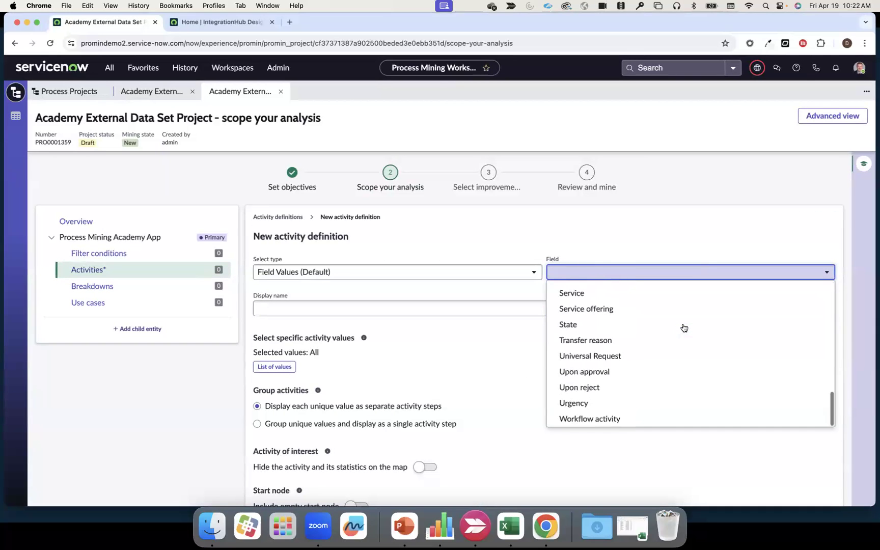
left_click(604, 329)
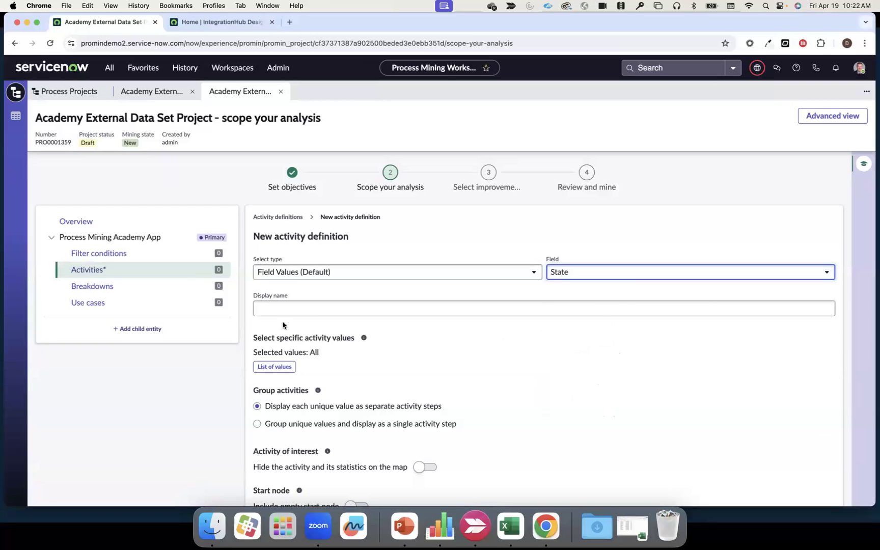
scroll(397, 394, "down", 3)
left_click(827, 491)
- Add and save a Category breakdown for the primary Process Mining Academy App table, finding the column with "Cate"
left_click(108, 288)
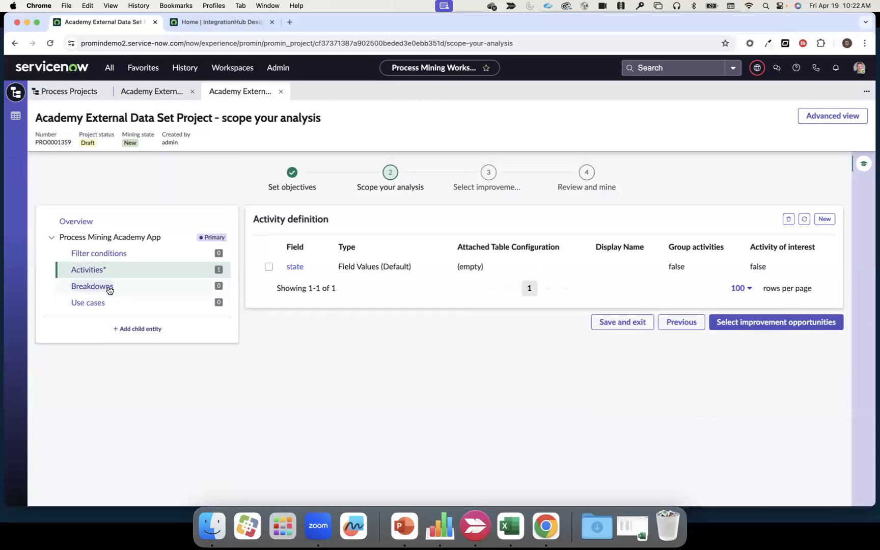
left_click(824, 219)
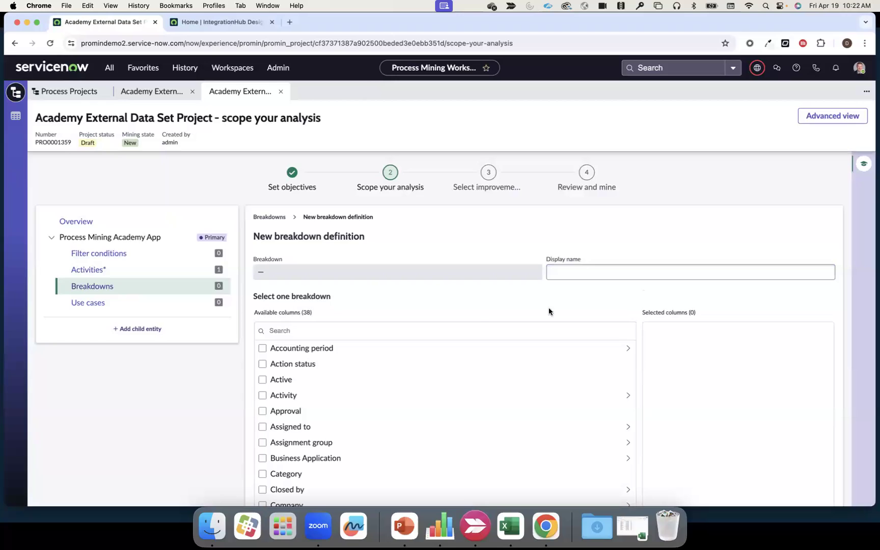
left_click(275, 331)
type("Cate")
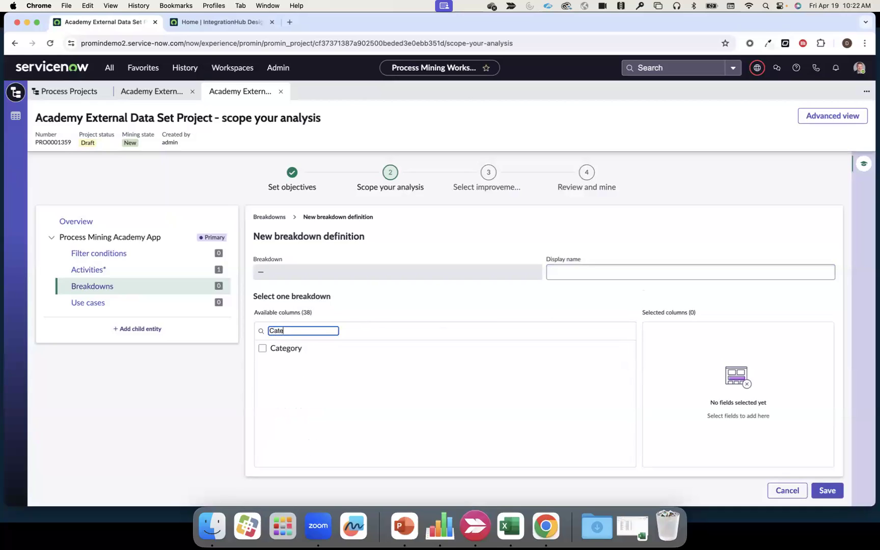
left_click(263, 348)
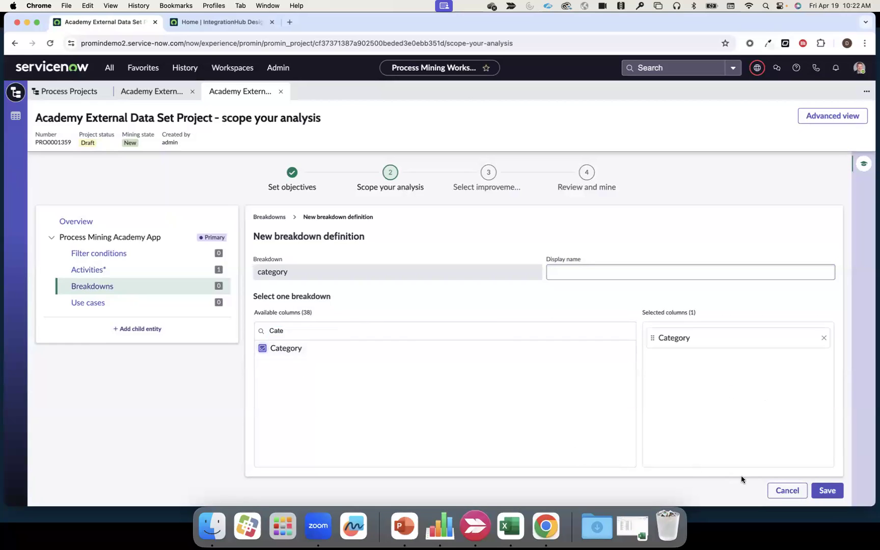
left_click(827, 490)
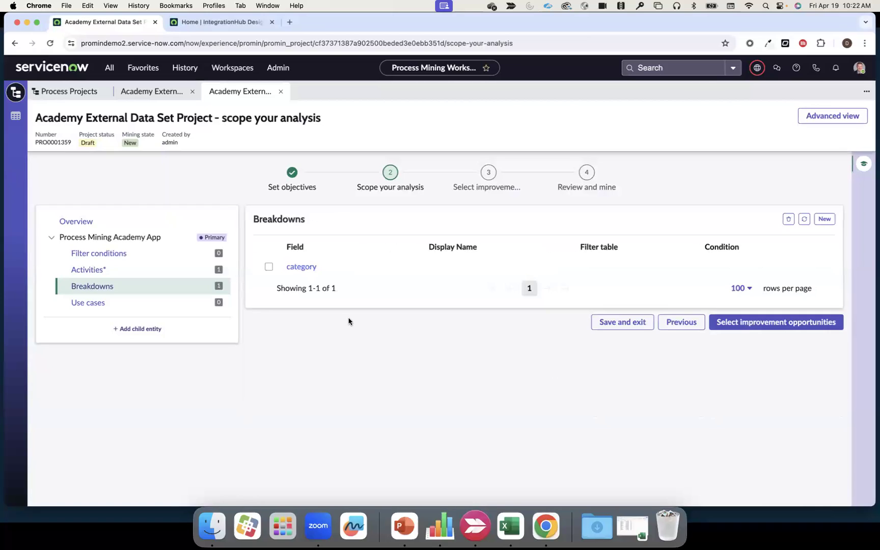
- Add a child entity with External data as its source and choose Academy External Data Set
left_click(142, 331)
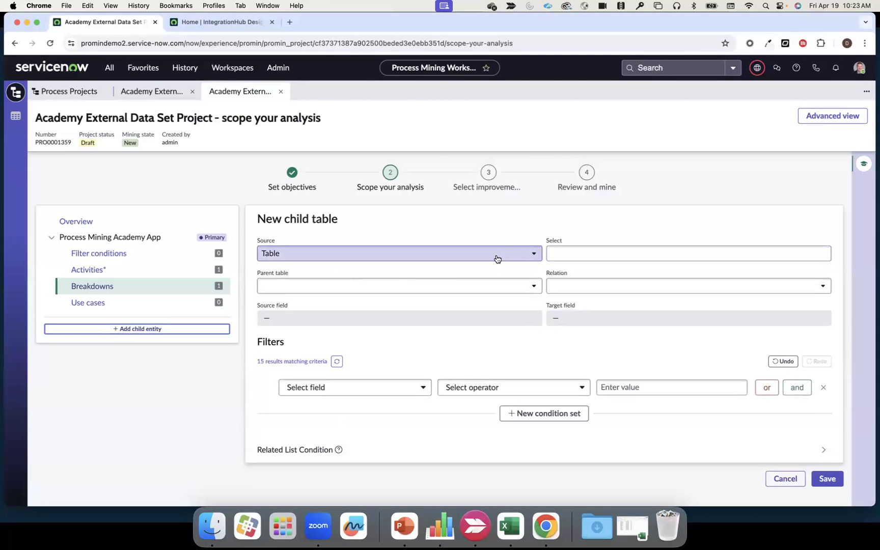
left_click(498, 258)
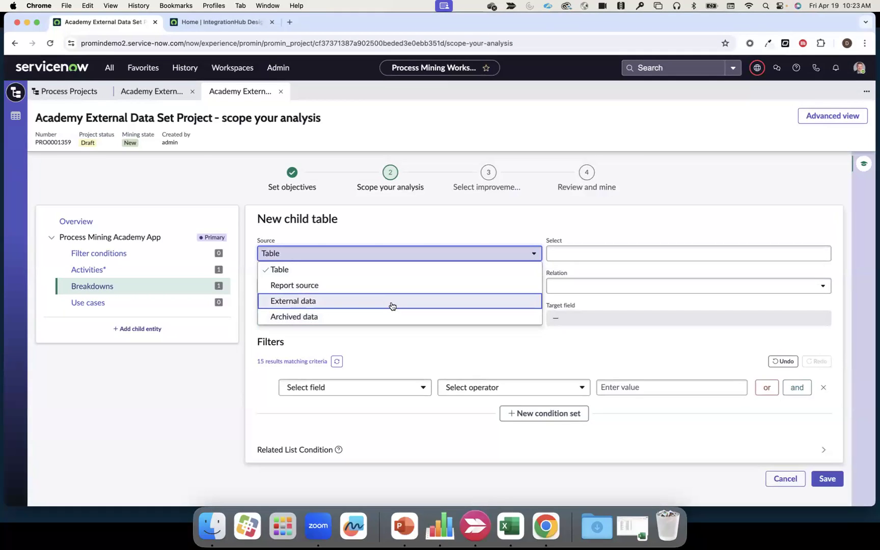
left_click(392, 303)
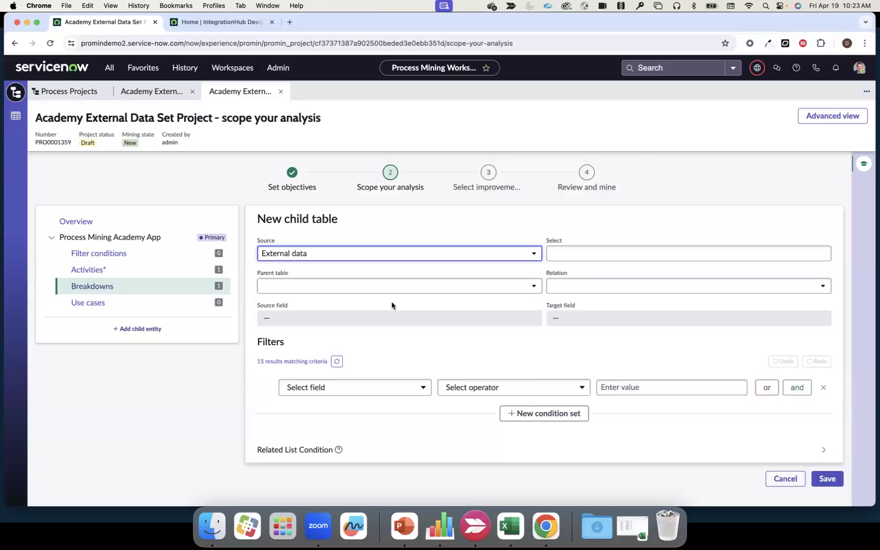
left_click(495, 286)
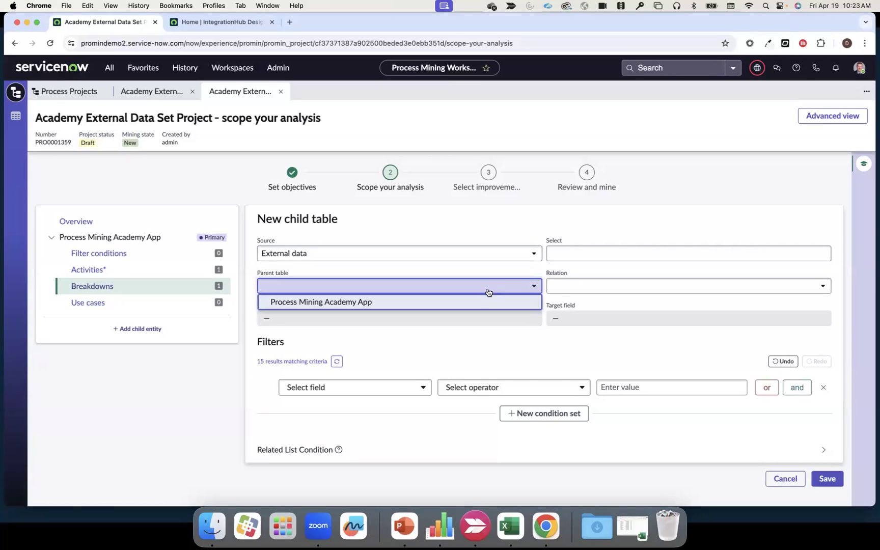
left_click(579, 253)
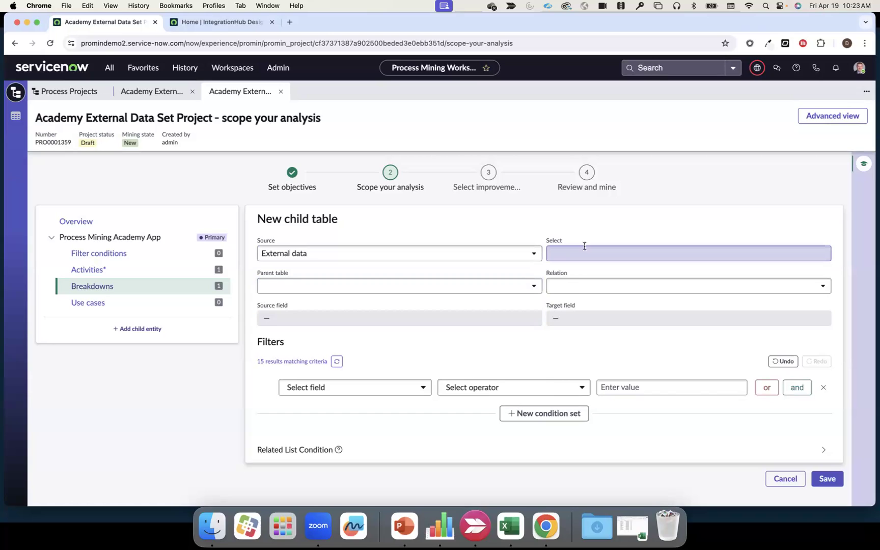
left_click(584, 247)
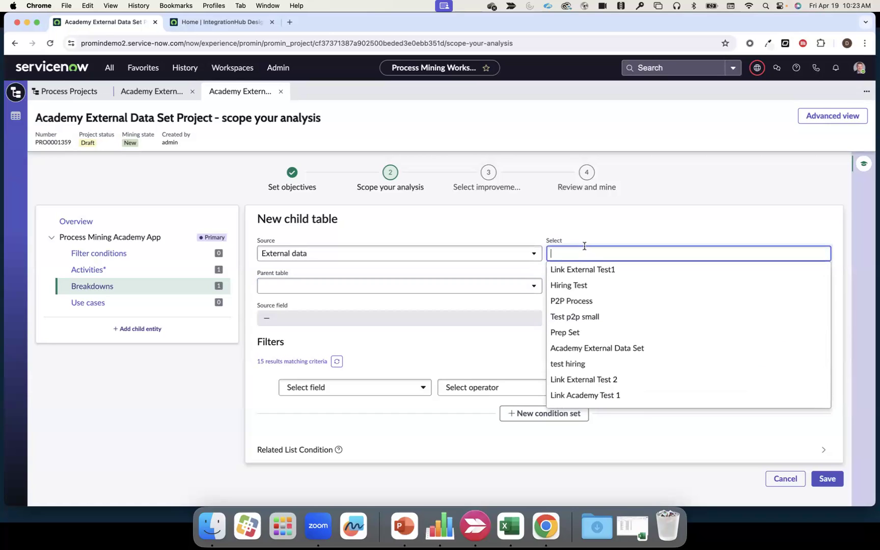
left_click(587, 349)
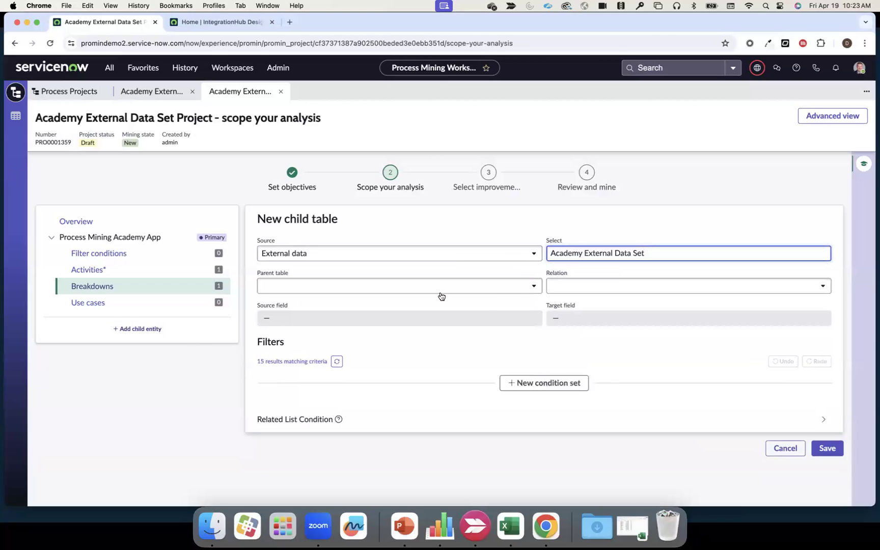
- Link the child table to parent Process Mining Academy App with relation Child and source field Reference to Academy Task, and save it
left_click(415, 291)
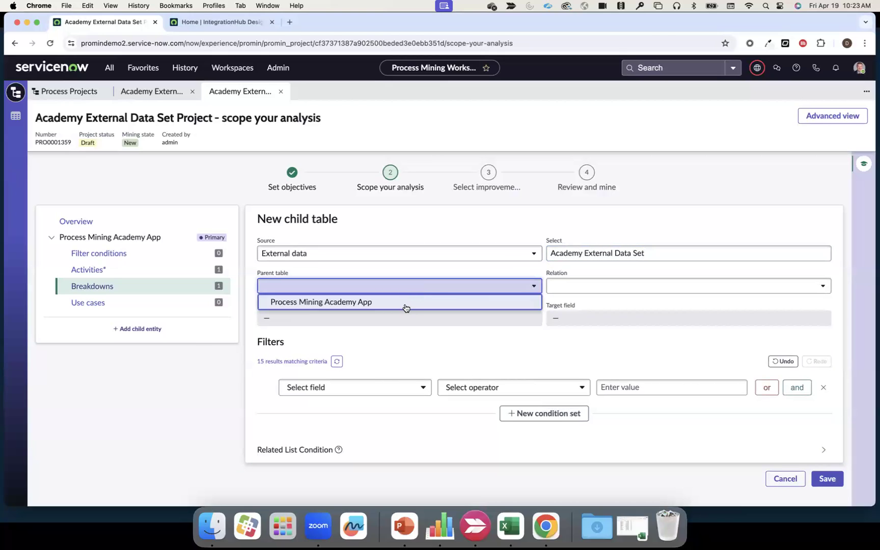
left_click(405, 308)
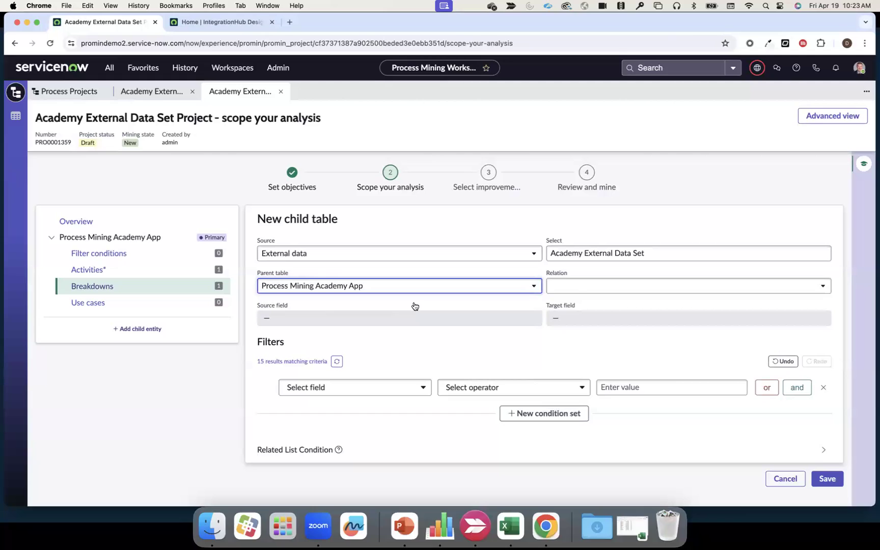
left_click(573, 289)
left_click(583, 317)
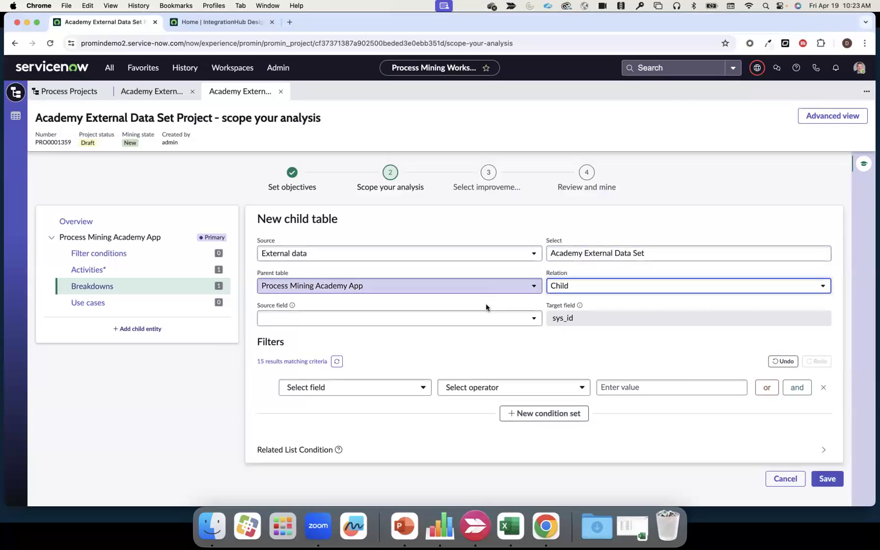
left_click(478, 319)
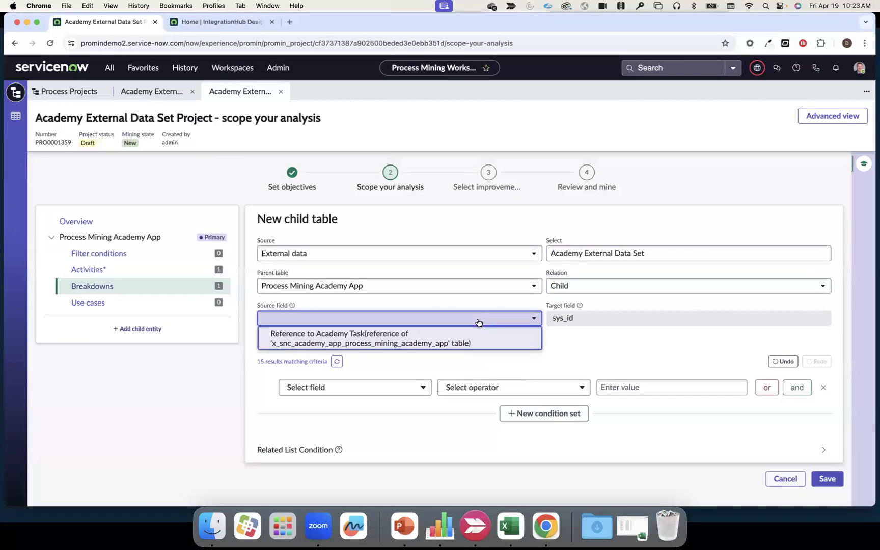
left_click(426, 340)
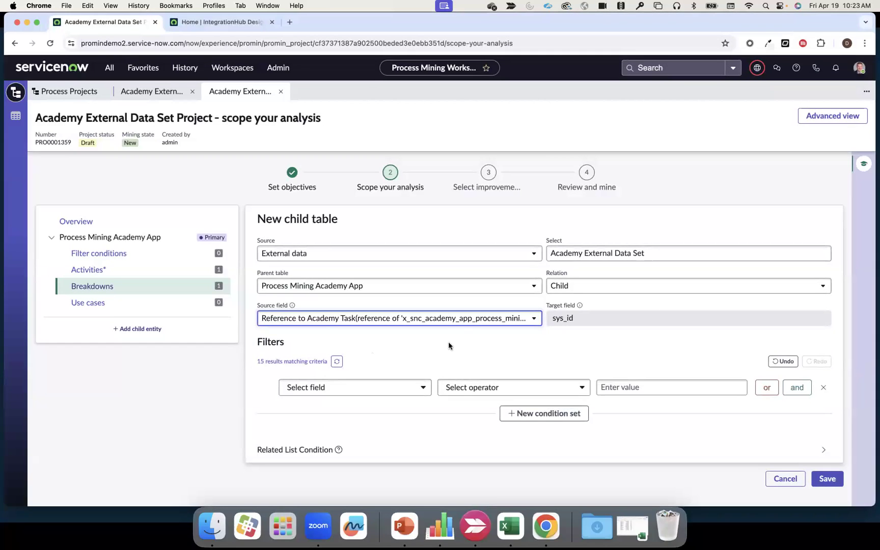
left_click(828, 479)
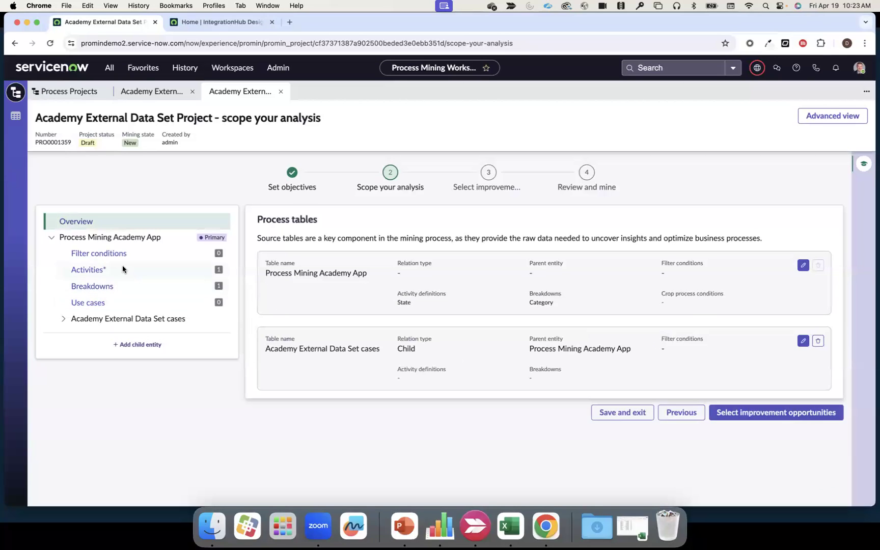
- Add and save an activity definition on Activity 1 with display name "State" for the Academy External Data Set cases
left_click(136, 319)
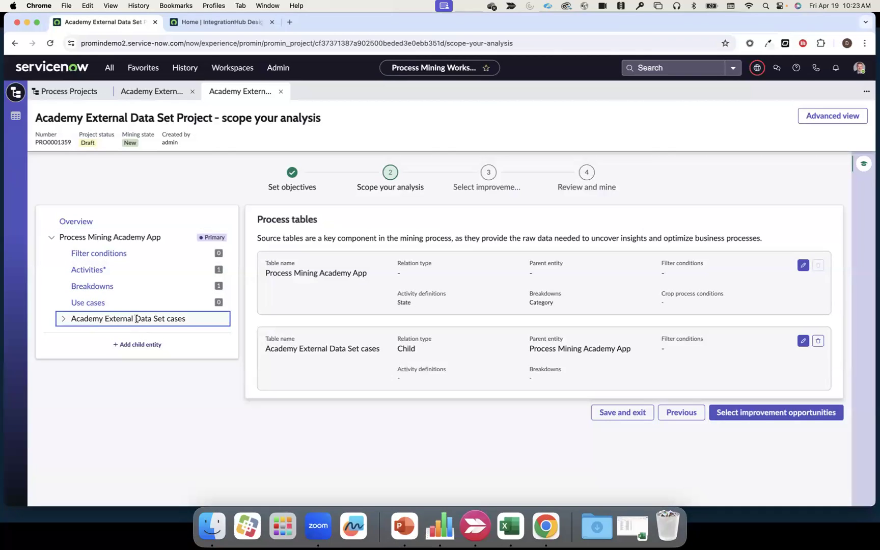
left_click(63, 319)
left_click(114, 352)
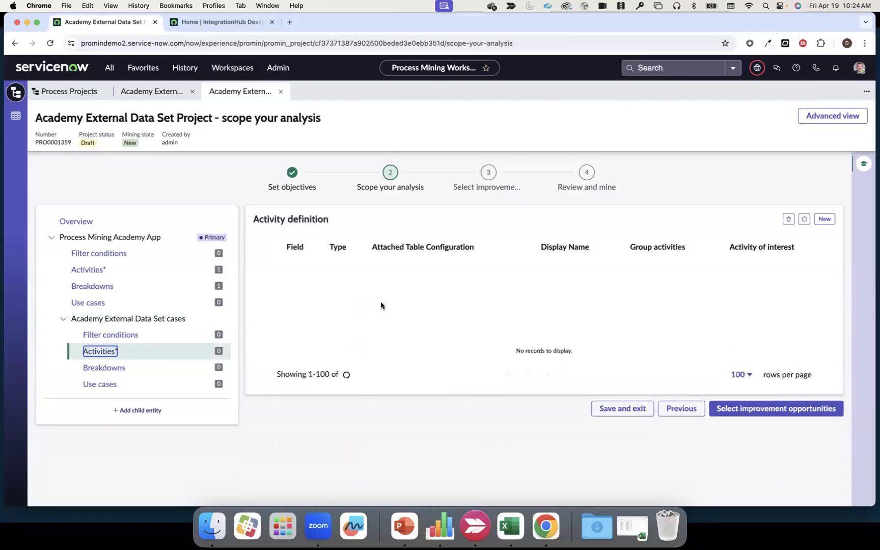
left_click(822, 220)
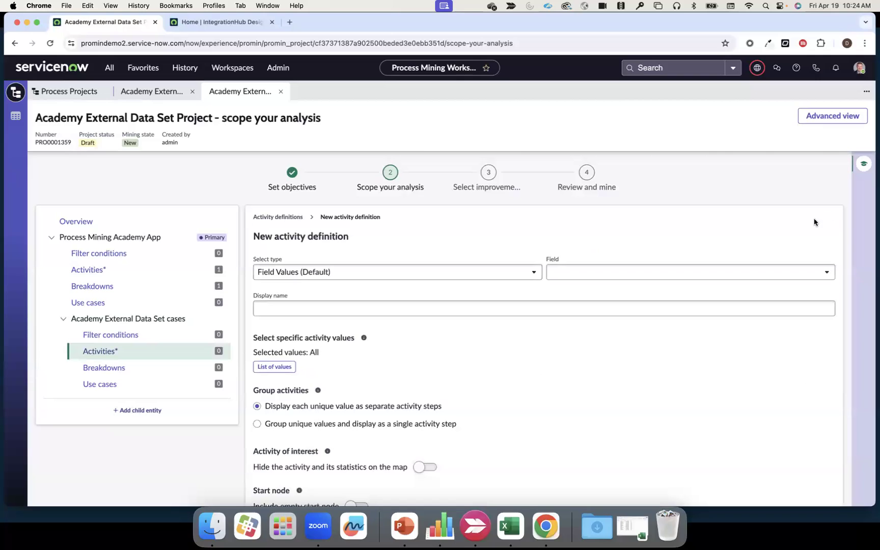
left_click(606, 271)
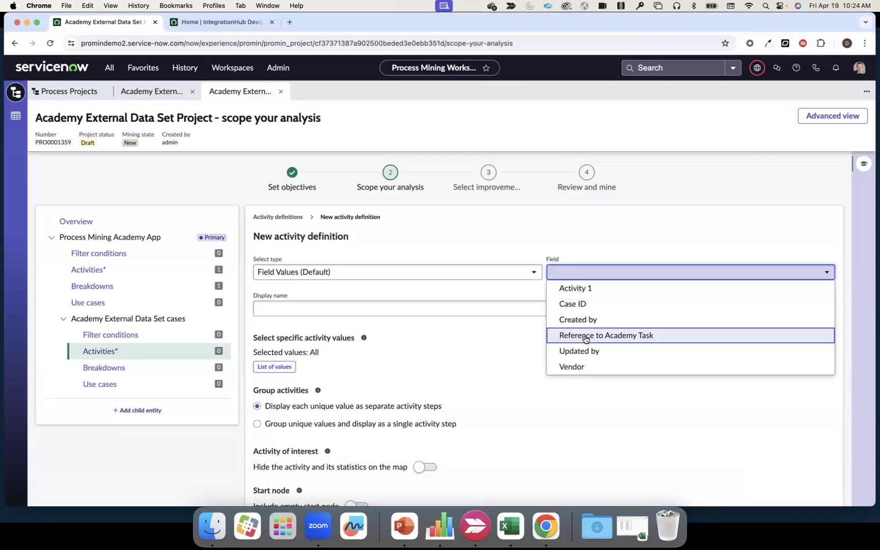
left_click(584, 290)
left_click(501, 304)
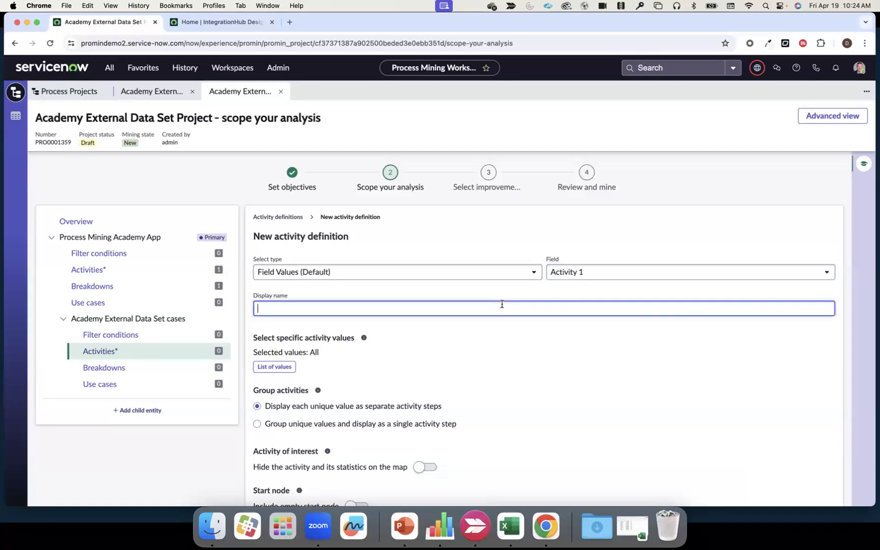
type("State")
scroll(515, 337, "down", 2)
left_click(828, 490)
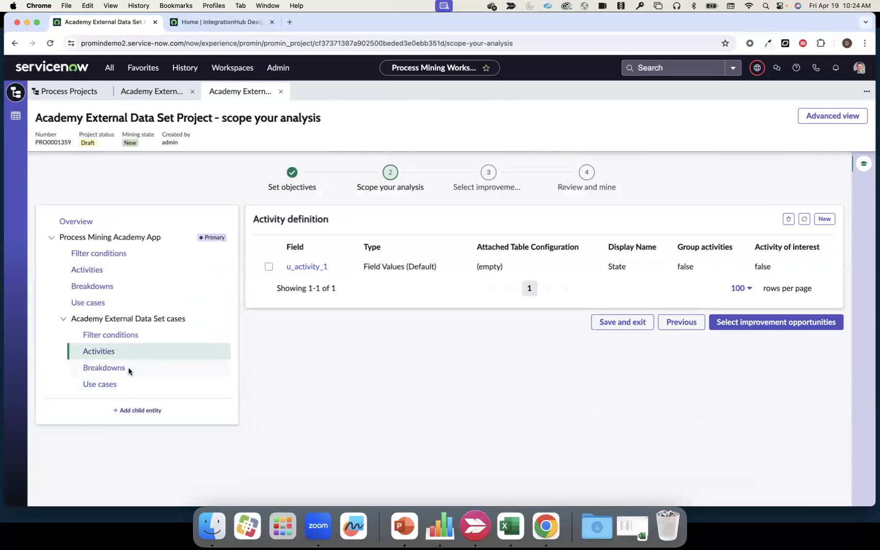
- Add and save a Vendor breakdown for the Academy External Data Set cases
left_click(105, 368)
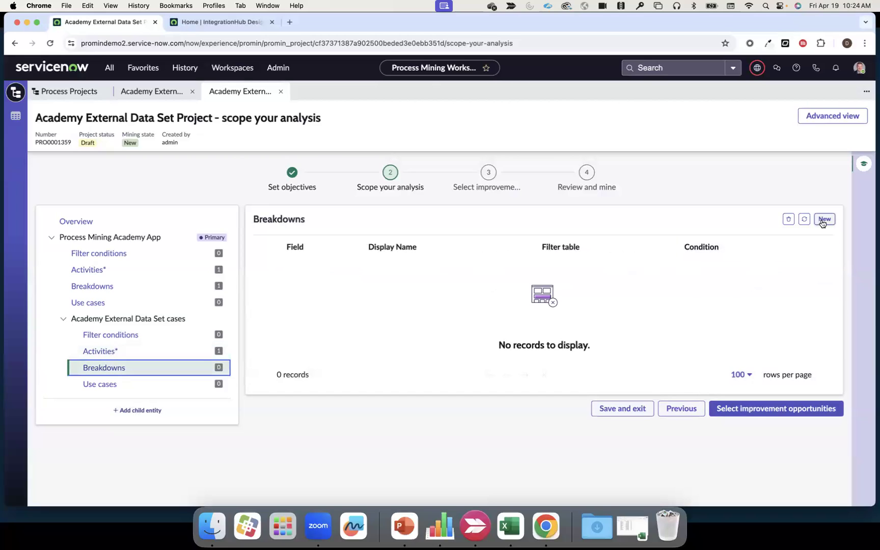
left_click(824, 219)
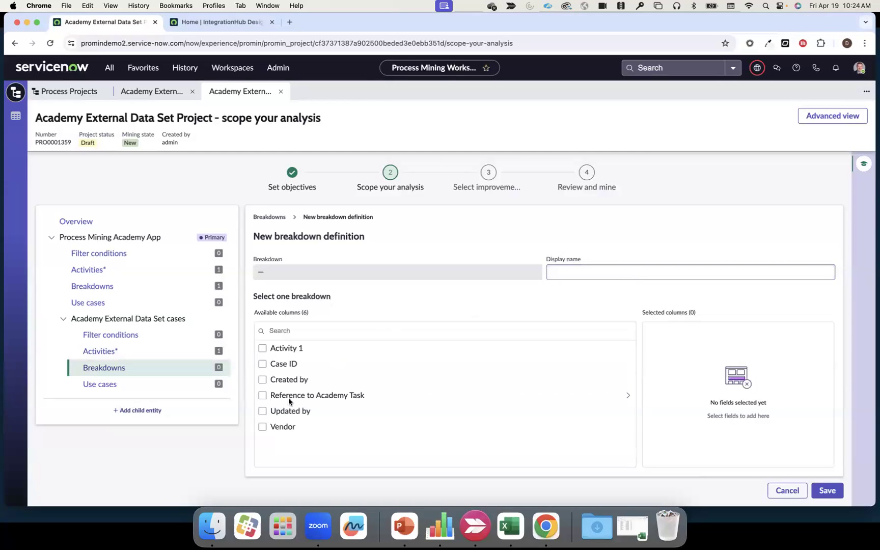
left_click(263, 426)
left_click(826, 491)
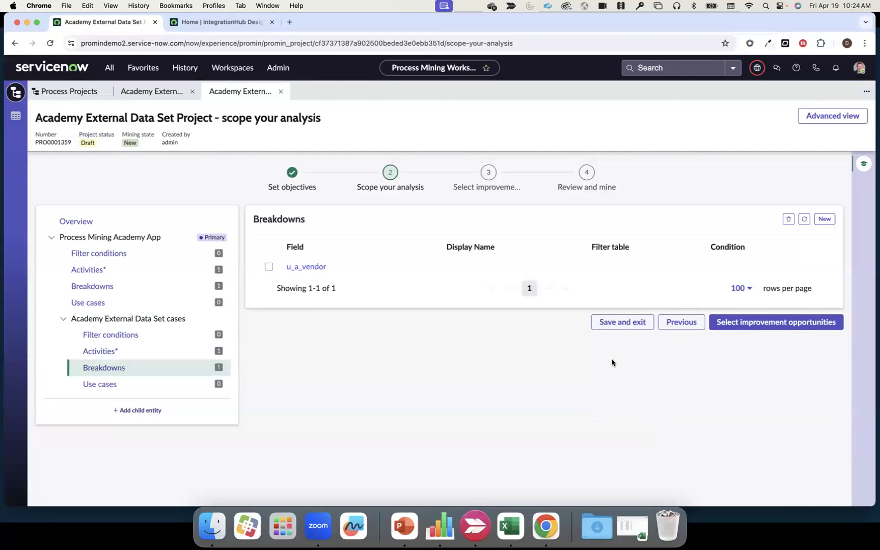
- Proceed through the improvement opportunities stage without adding finding definitions and continue to the project's review and mine stage
left_click(743, 328)
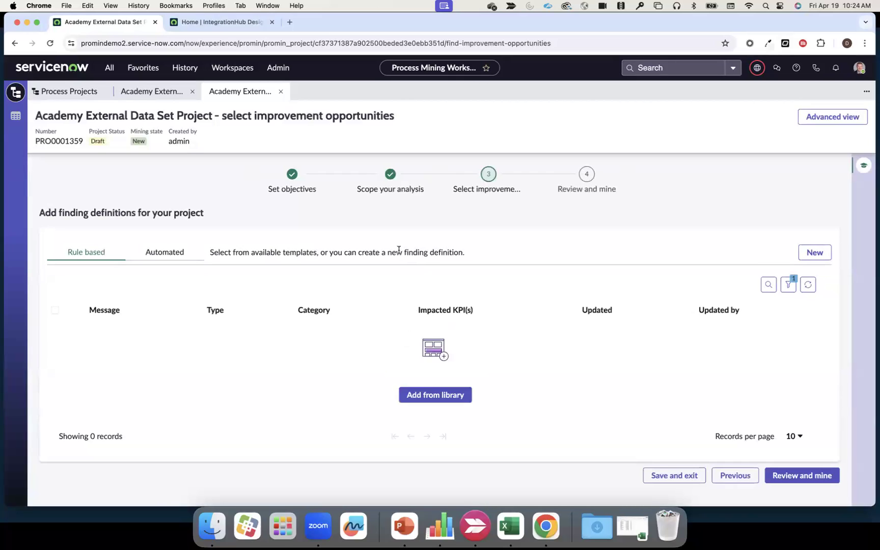
left_click(776, 475)
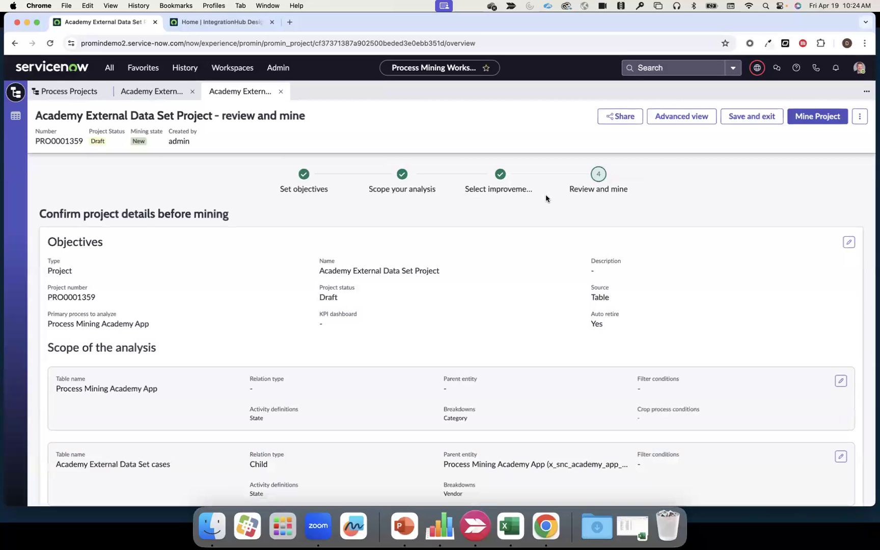
- Review the project details, run a sample mine of the project, and open the mined results in the workspace
scroll(471, 277, "down", 5)
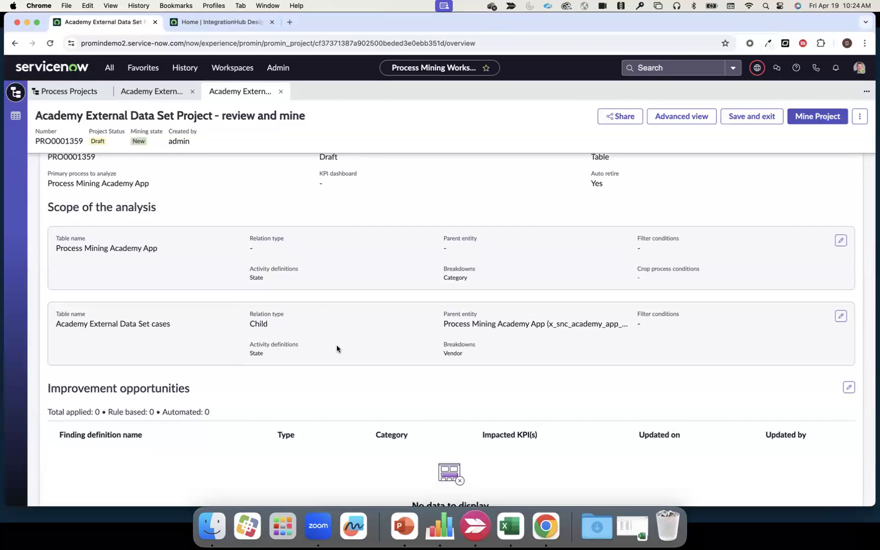
scroll(337, 344, "up", 5)
left_click(802, 123)
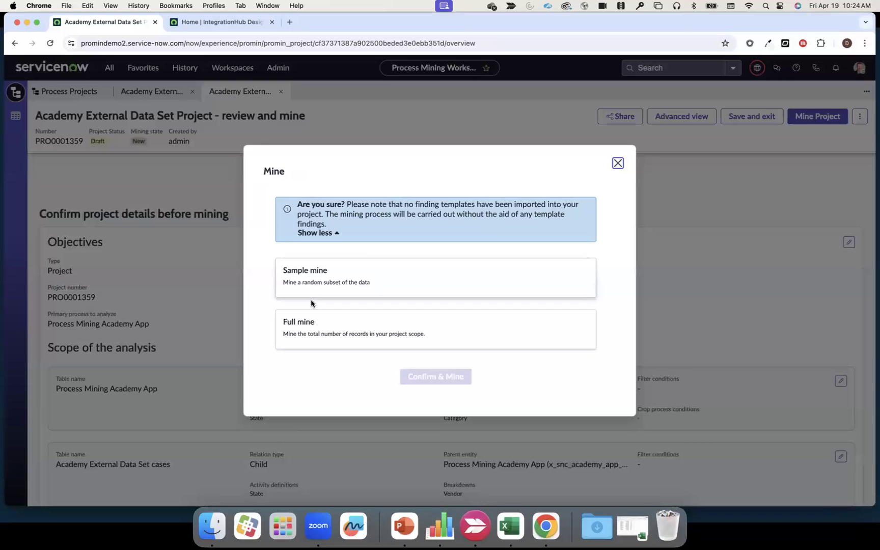
left_click(301, 283)
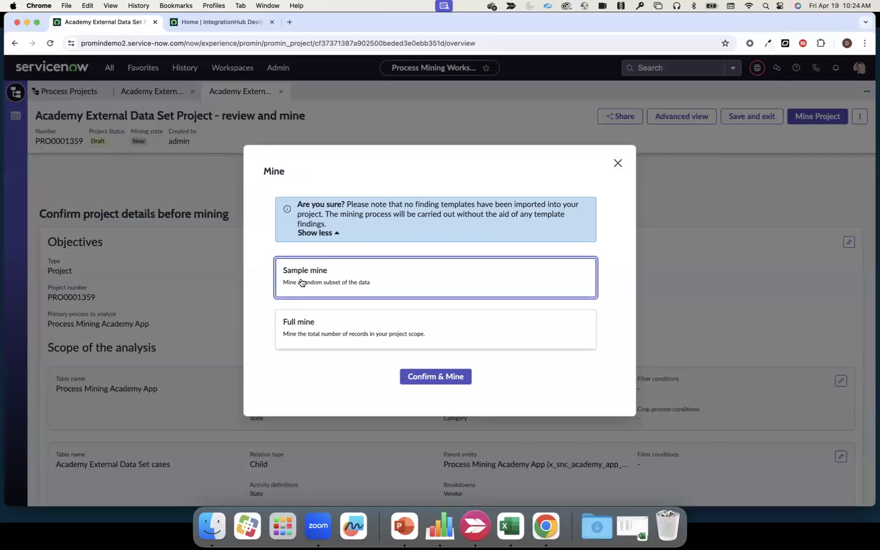
left_click(421, 377)
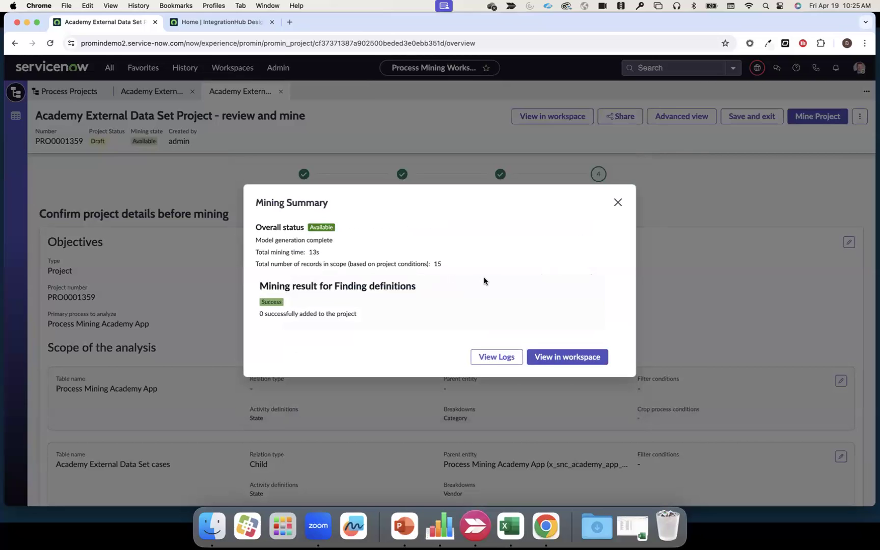
left_click(565, 356)
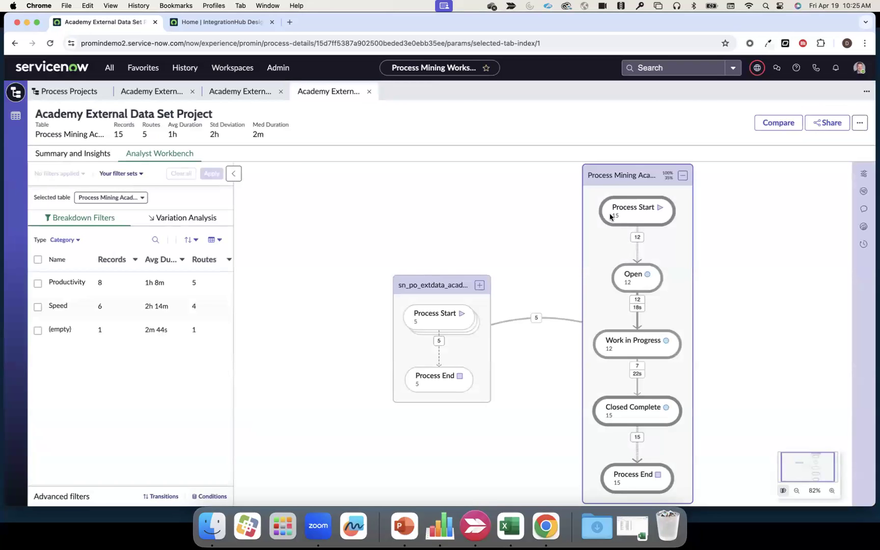
- Rearrange the process map so the Process Mining Academy App model sits left of the external data set model
left_click_drag(602, 177, 373, 212)
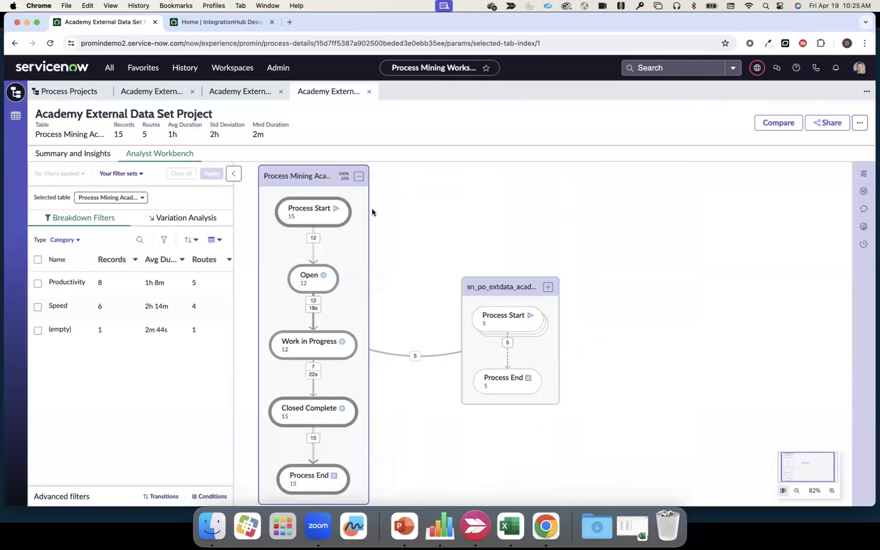
left_click_drag(504, 287, 544, 253)
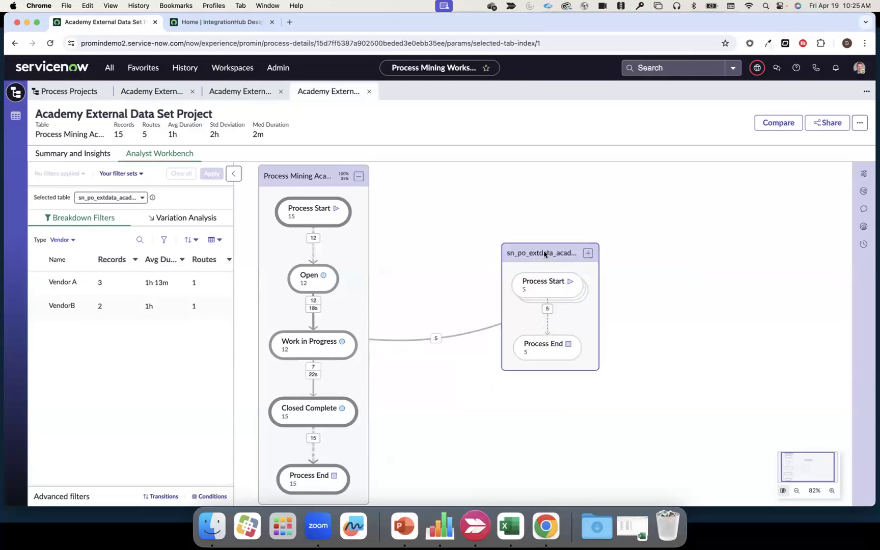
- Set the connections shown for the Process Mining Academy App model to 75% in the model options
left_click(325, 178)
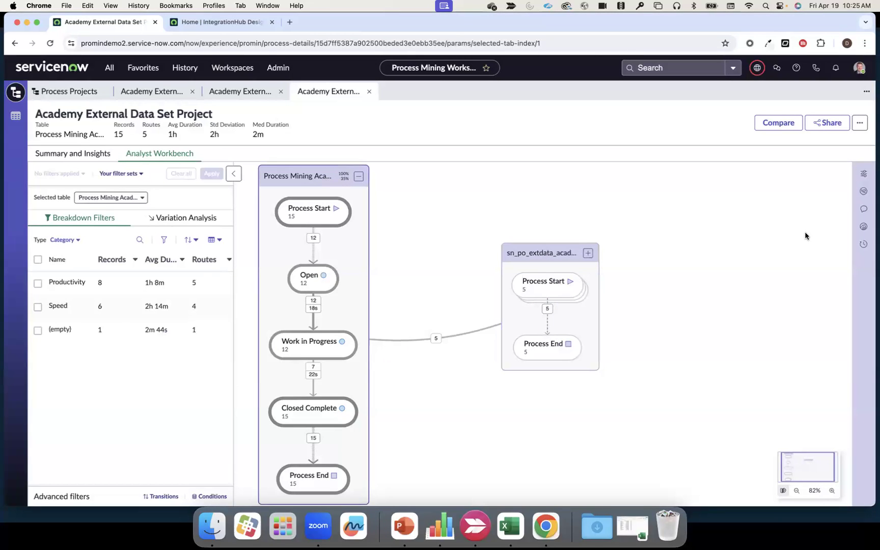
left_click(862, 175)
left_click_drag(741, 284, 827, 287)
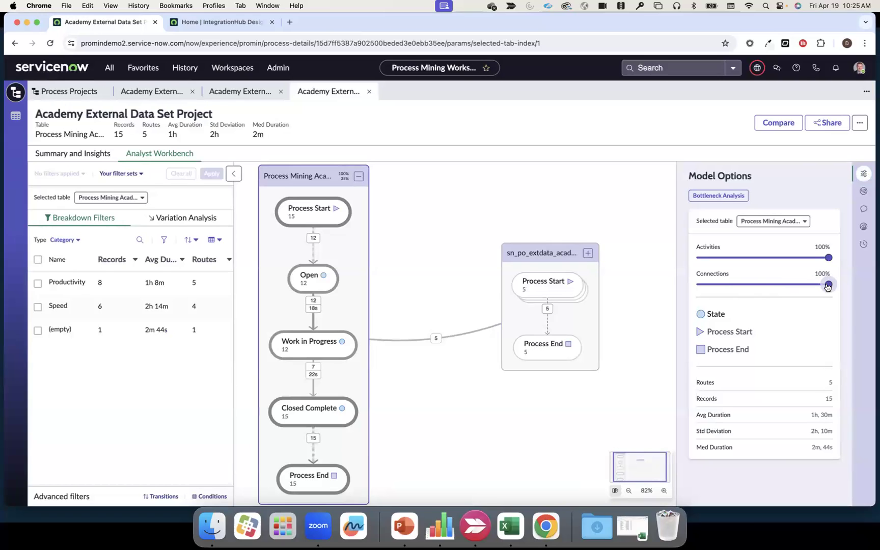
left_click(796, 285)
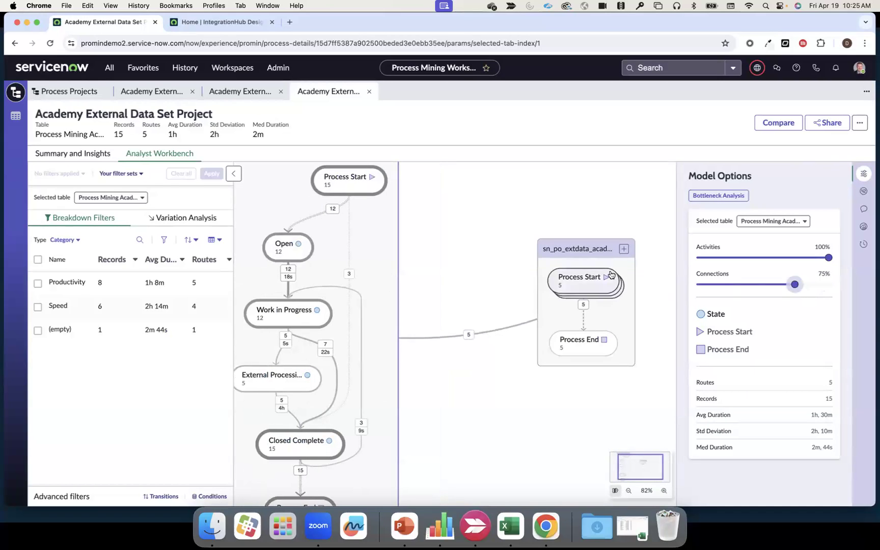
- Expand the external data set model and move the Process Mining Academy App model farther away from it
left_click(624, 249)
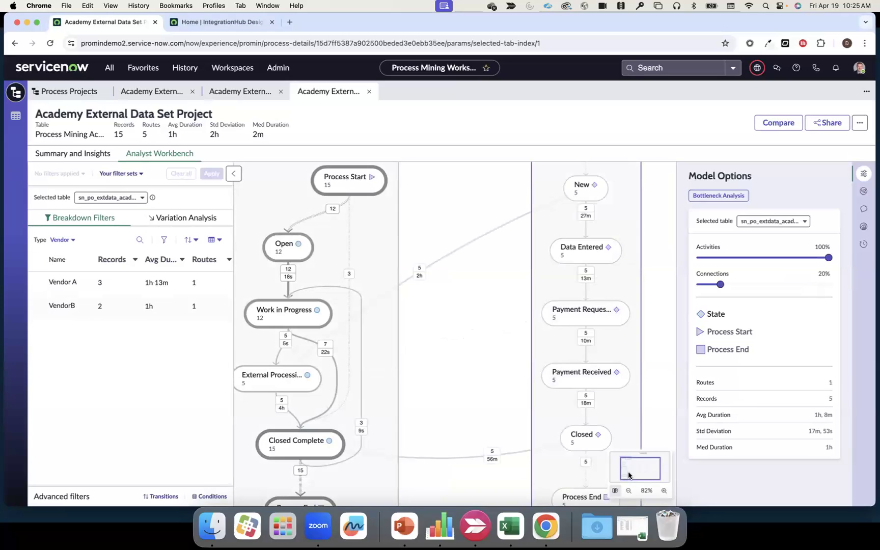
left_click(628, 491)
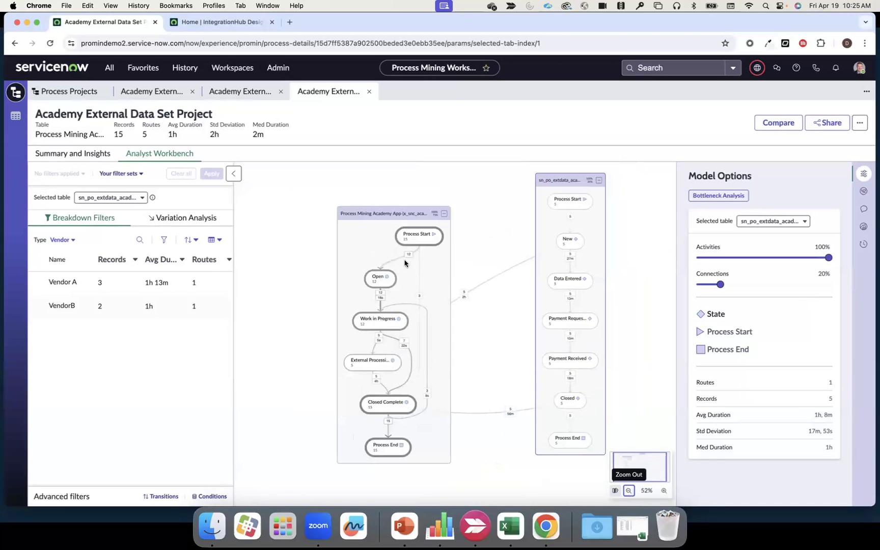
left_click_drag(386, 216, 343, 197)
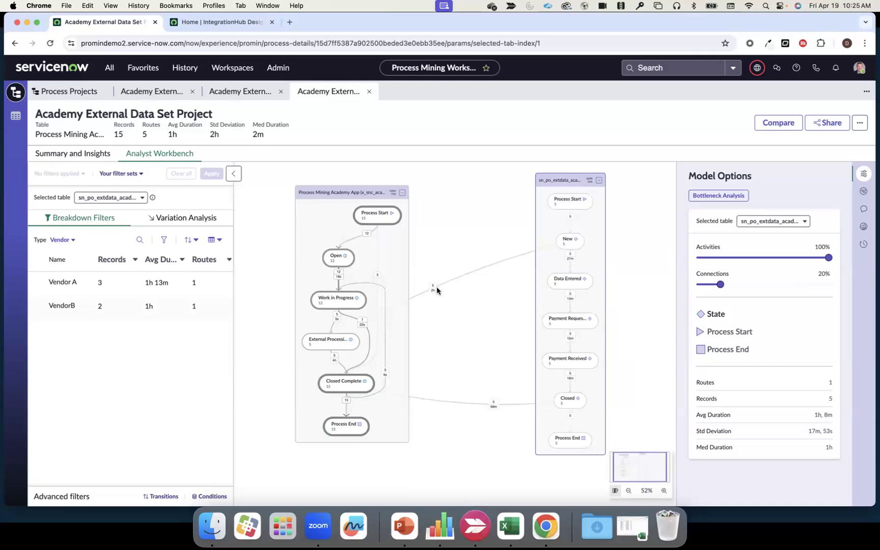
- Inspect the External Processing activity's details, close them, and examine the connections between the parent and external data models
left_click(332, 337)
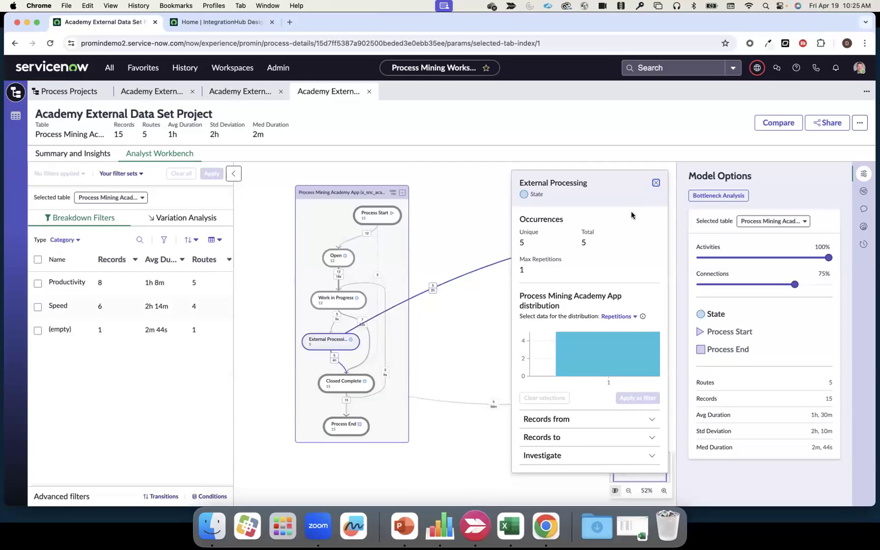
left_click(657, 183)
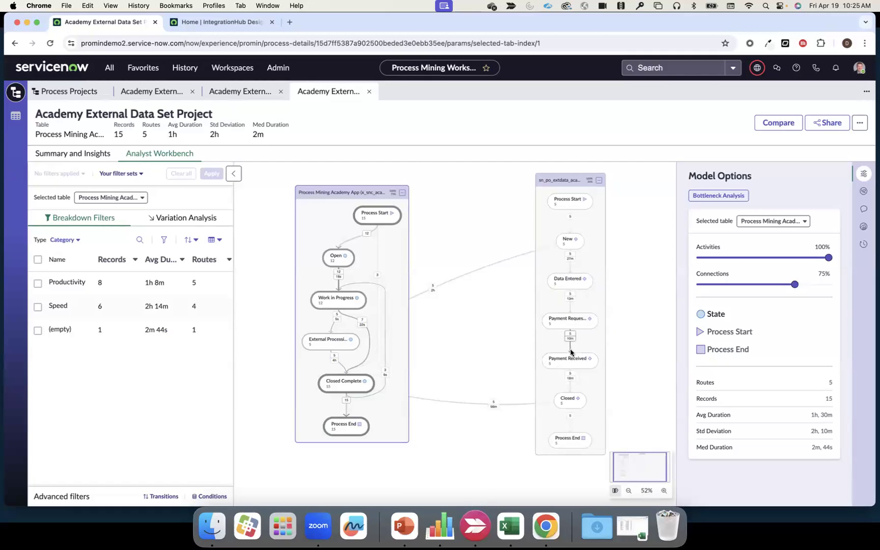
mouse_move(484, 408)
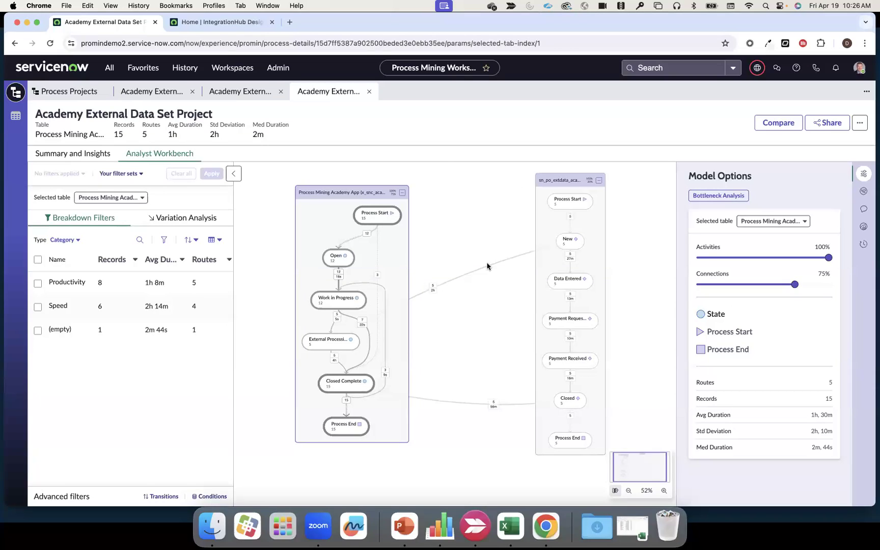
- Switch to the PowerPoint slide show and advance from the Demo slide to the Questions slide
left_click(406, 524)
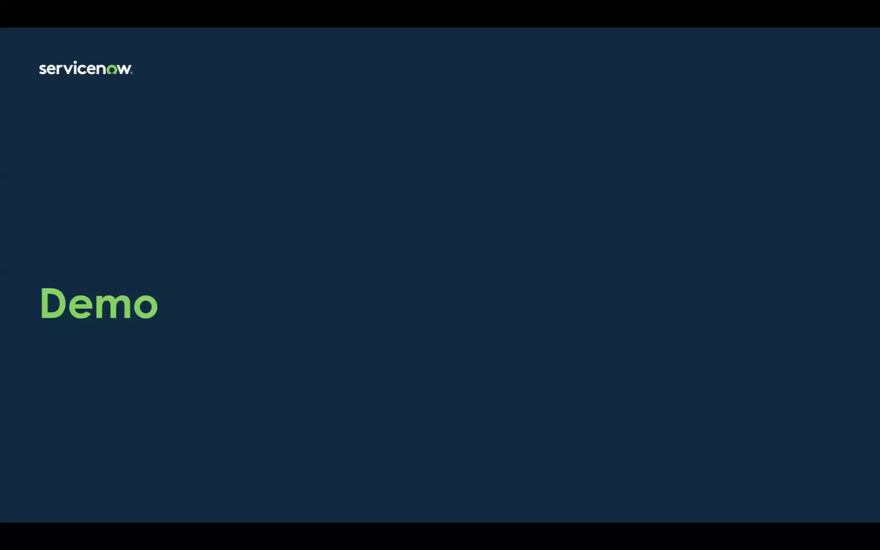
left_click(463, 289)
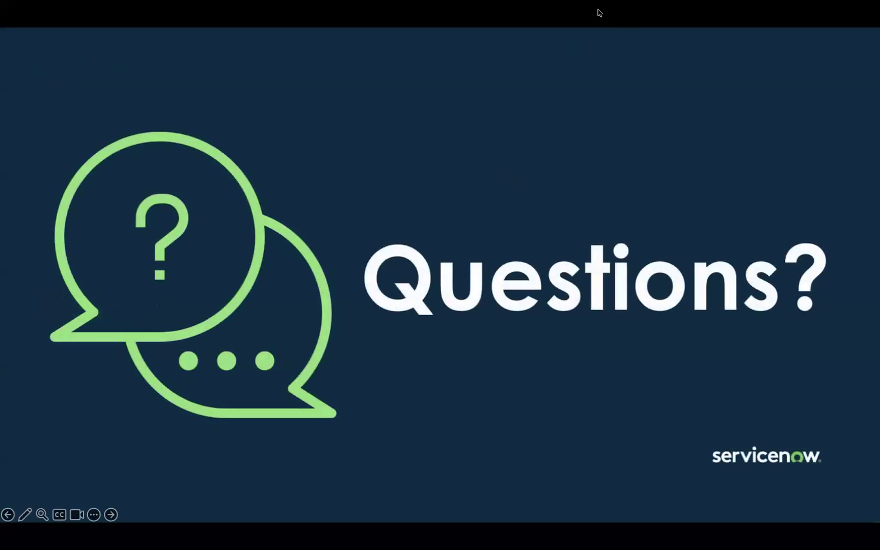